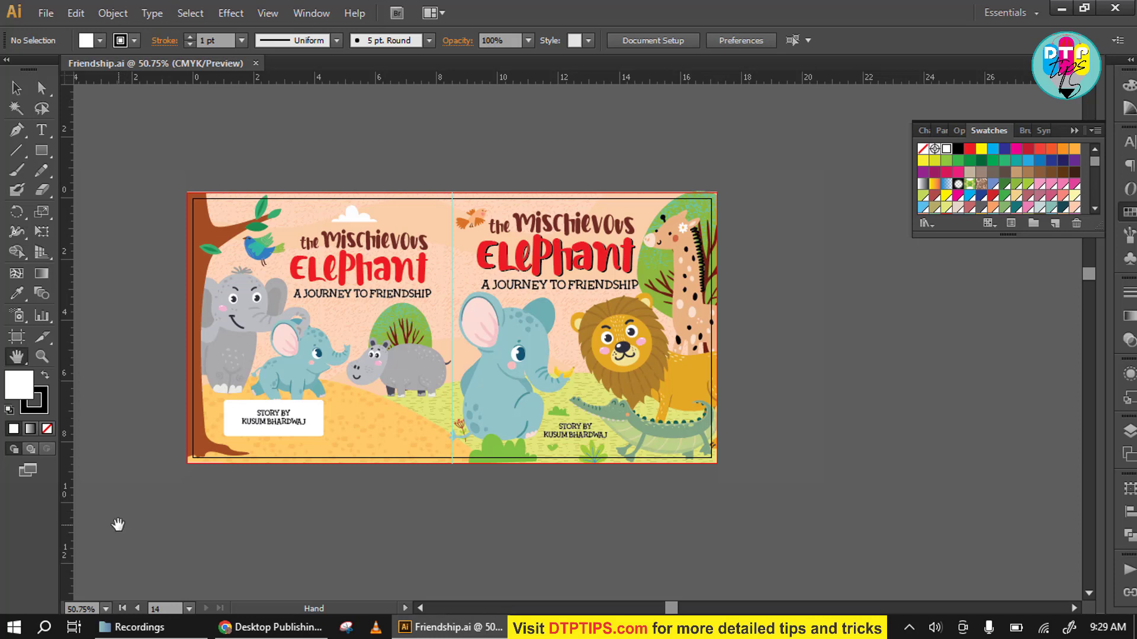
{"action": "left_click_drag", "start_coordinate": [125, 452], "coordinate": [181, 490]}
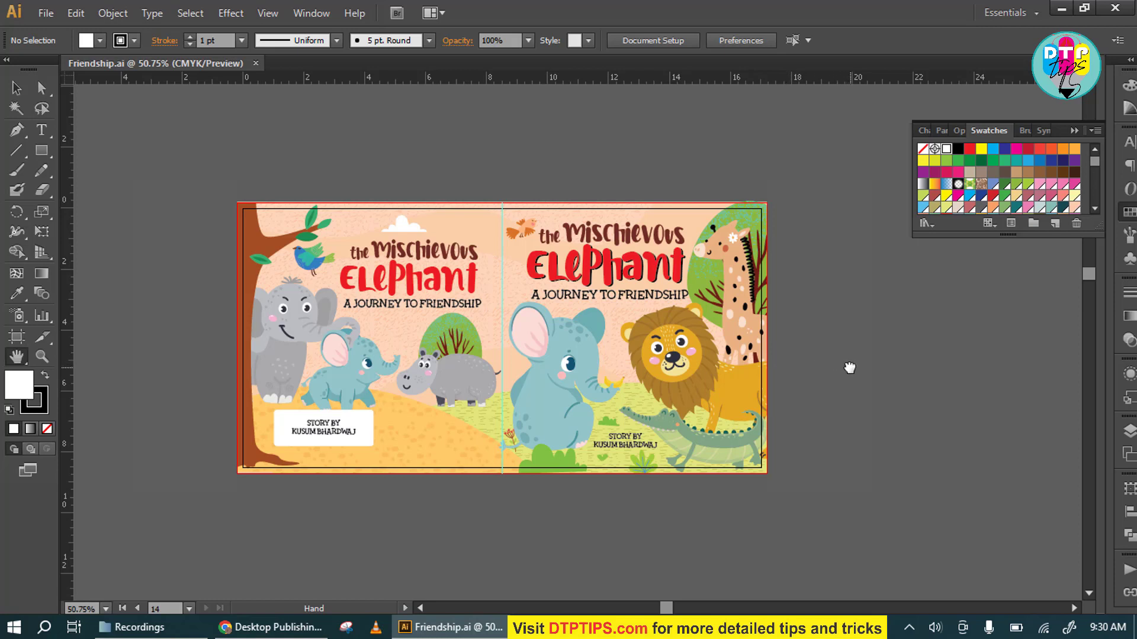
{"action": "left_click_drag", "start_coordinate": [847, 367], "coordinate": [792, 335]}
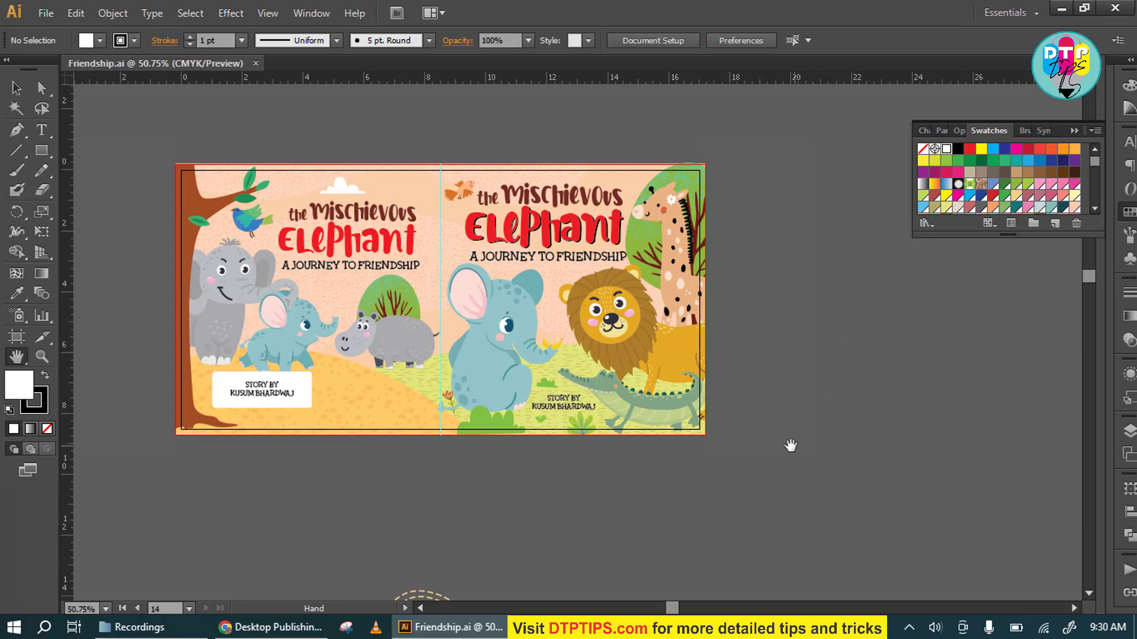
{"action": "left_click_drag", "start_coordinate": [762, 474], "coordinate": [791, 487]}
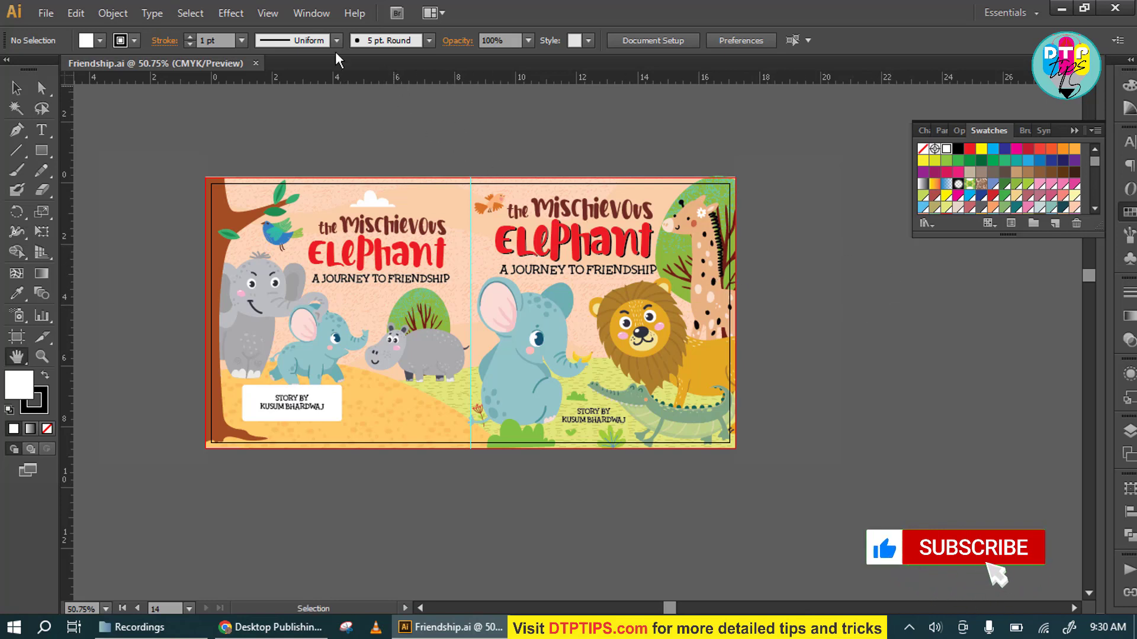
- Move Actions near the start of the panel dock, open it and enlarge it to list all the default actions
{"action": "left_click", "coordinate": [1129, 569]}
{"action": "left_click_drag", "start_coordinate": [1128, 557], "coordinate": [1116, 161]}
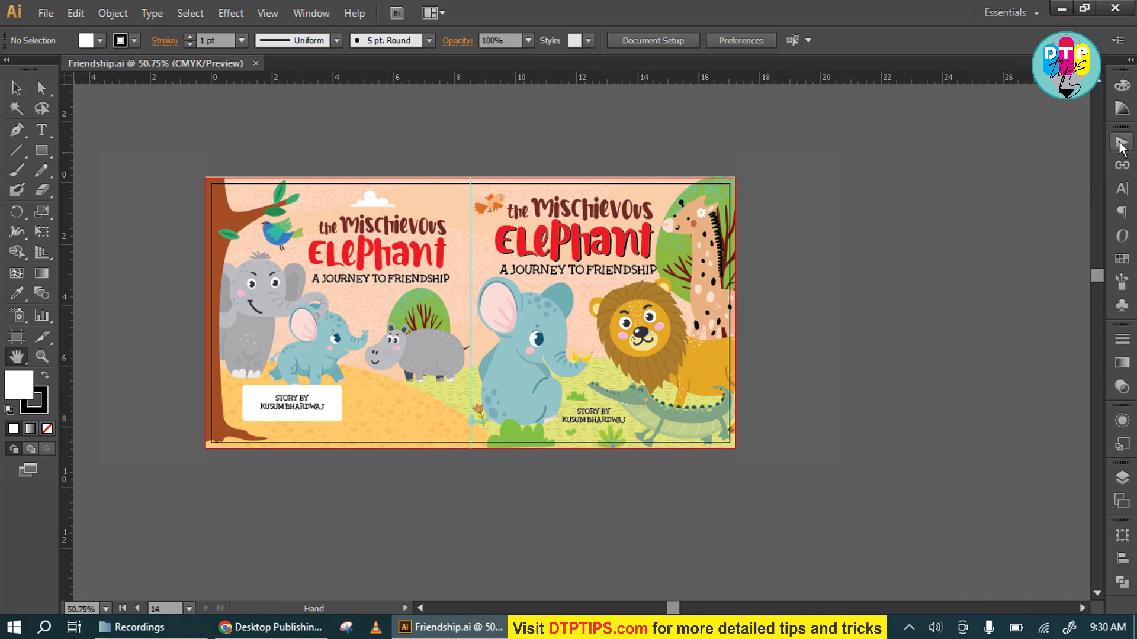
{"action": "left_click", "coordinate": [1121, 142]}
{"action": "left_click_drag", "start_coordinate": [1013, 245], "coordinate": [1008, 588]}
{"action": "left_click", "coordinate": [310, 14]}
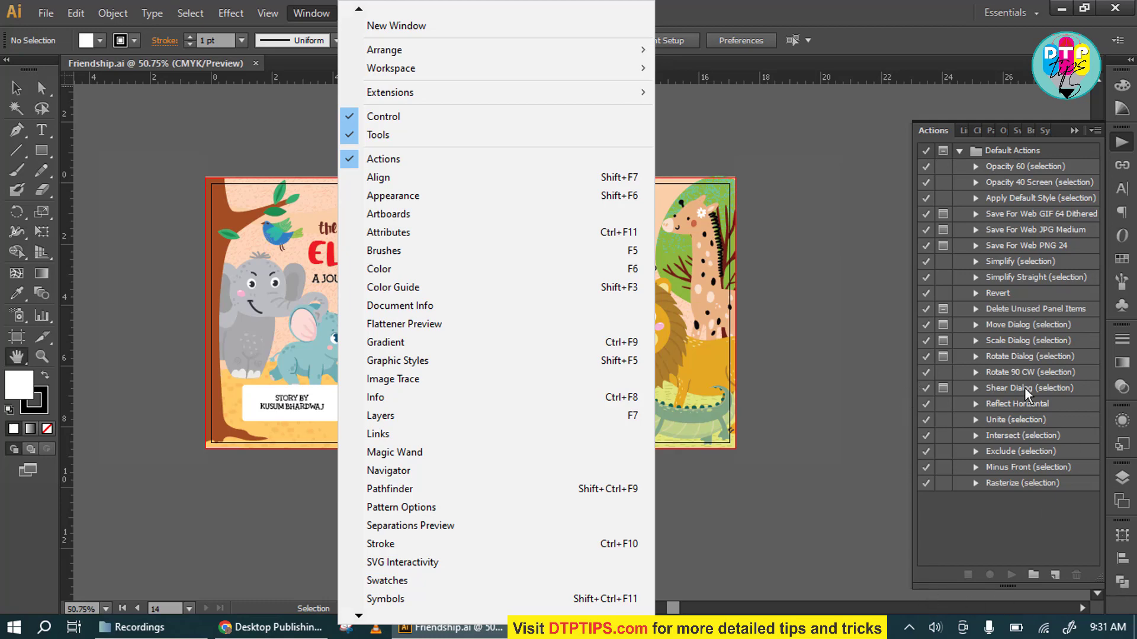
{"action": "left_click", "coordinate": [818, 247]}
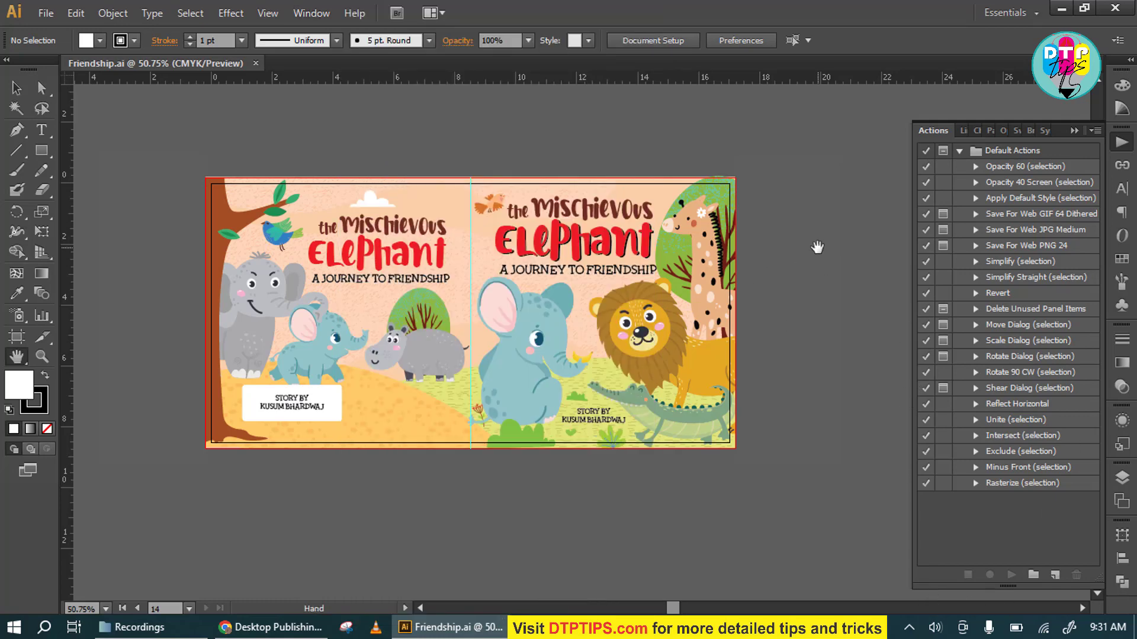
- Create a new action set named Auto Save
{"action": "left_click", "coordinate": [1035, 576]}
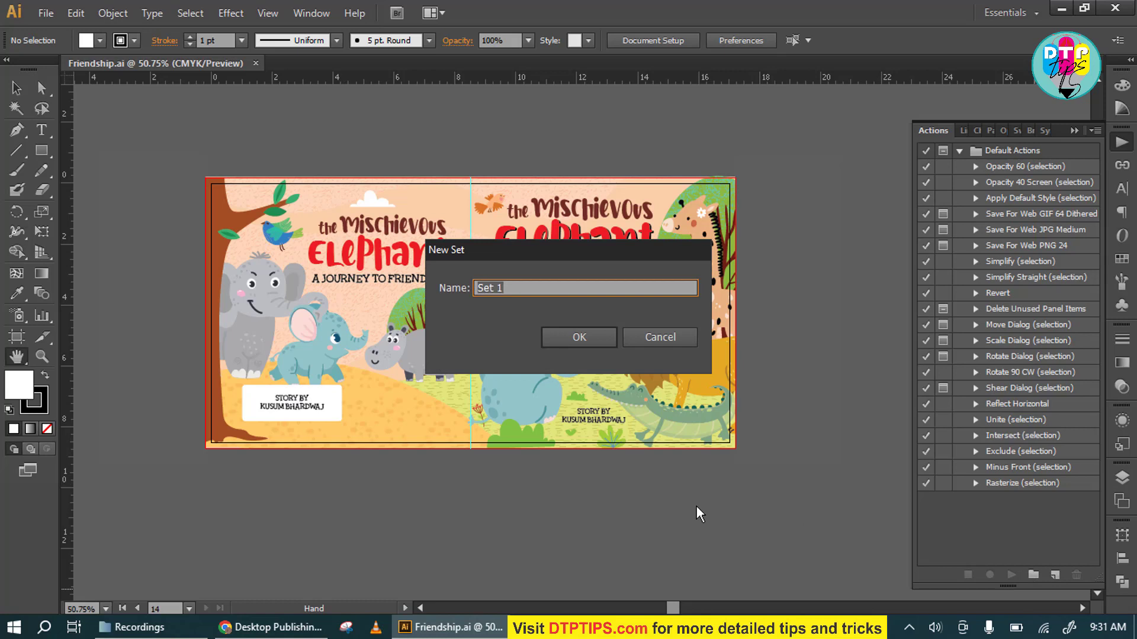
{"action": "type", "text": "aUTO sAVE"}
{"action": "key", "text": "ctrl+a"}
{"action": "type", "text": "A"}
{"action": "left_click", "coordinate": [578, 338]}
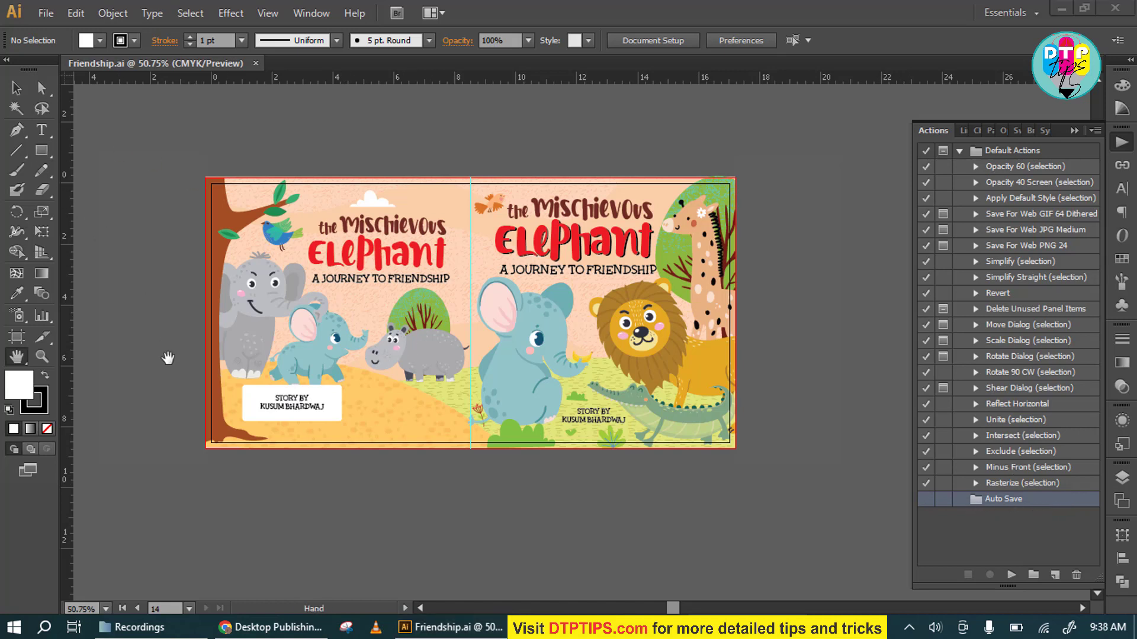
- Draw a small white rectangle below the hippo on the back cover and deselect it
{"action": "left_click", "coordinate": [47, 154]}
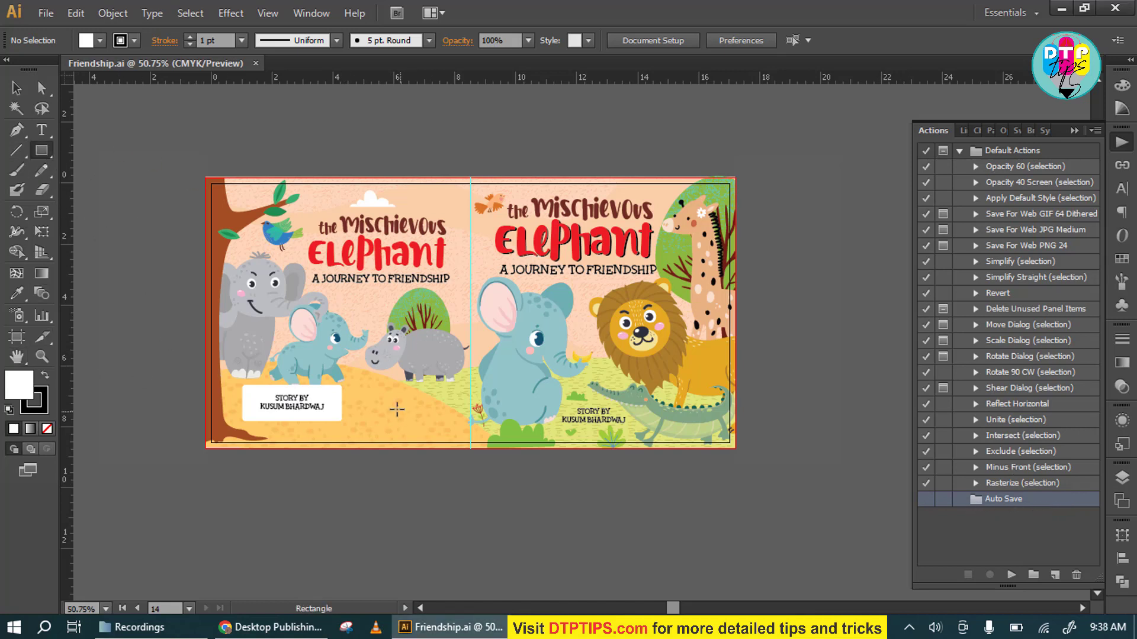
{"action": "left_click_drag", "start_coordinate": [380, 387], "coordinate": [451, 425]}
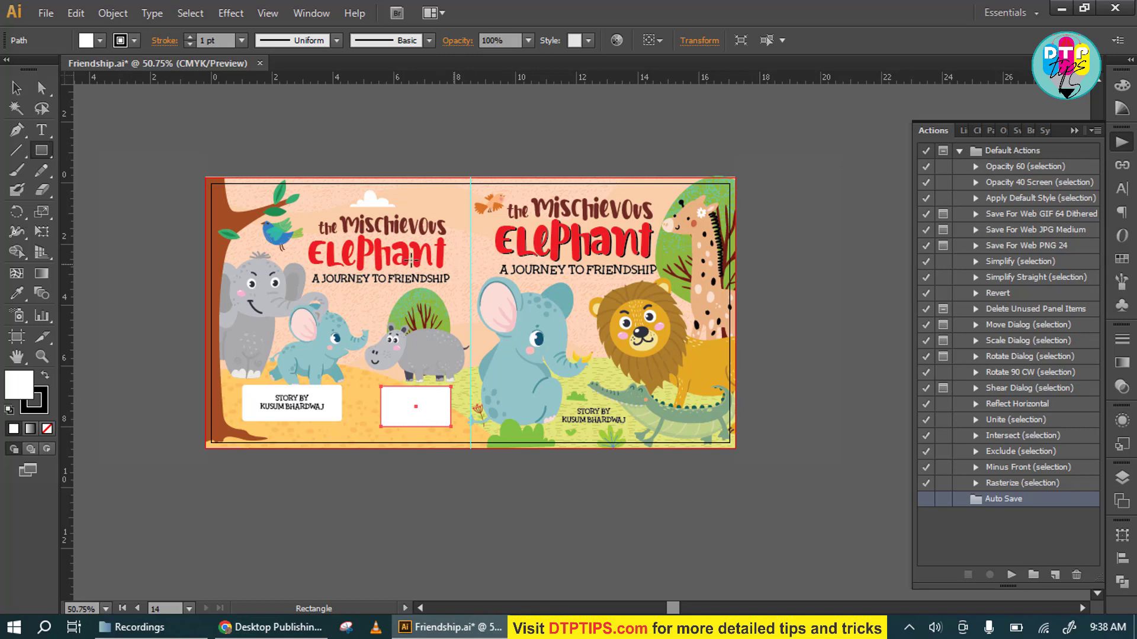
{"action": "left_click", "coordinate": [16, 87]}
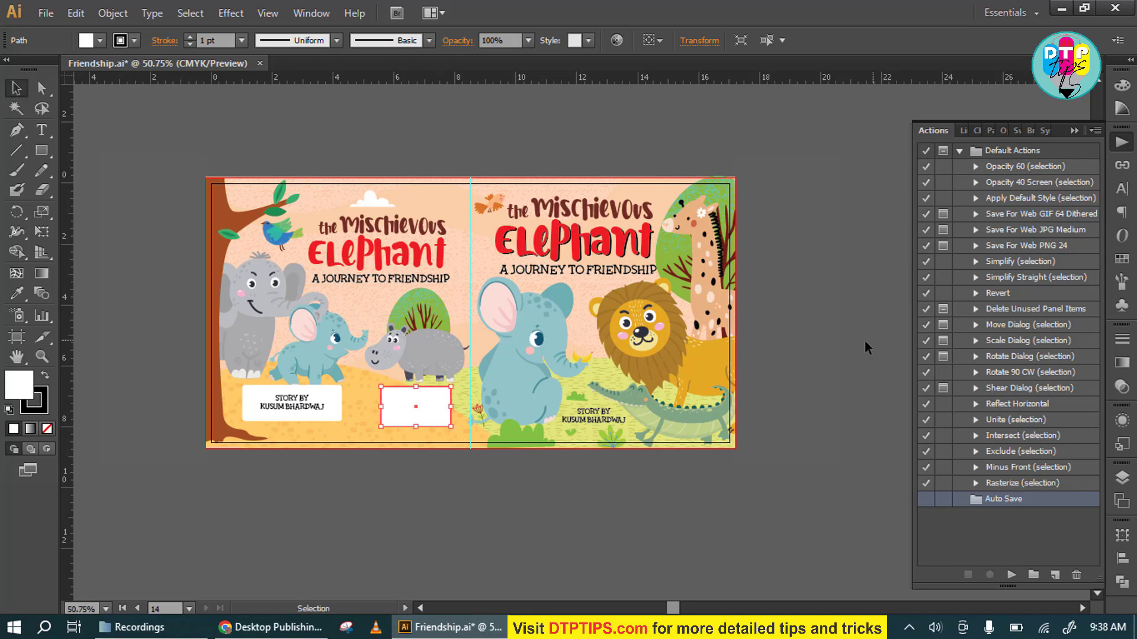
{"action": "left_click_drag", "start_coordinate": [864, 348], "coordinate": [805, 375]}
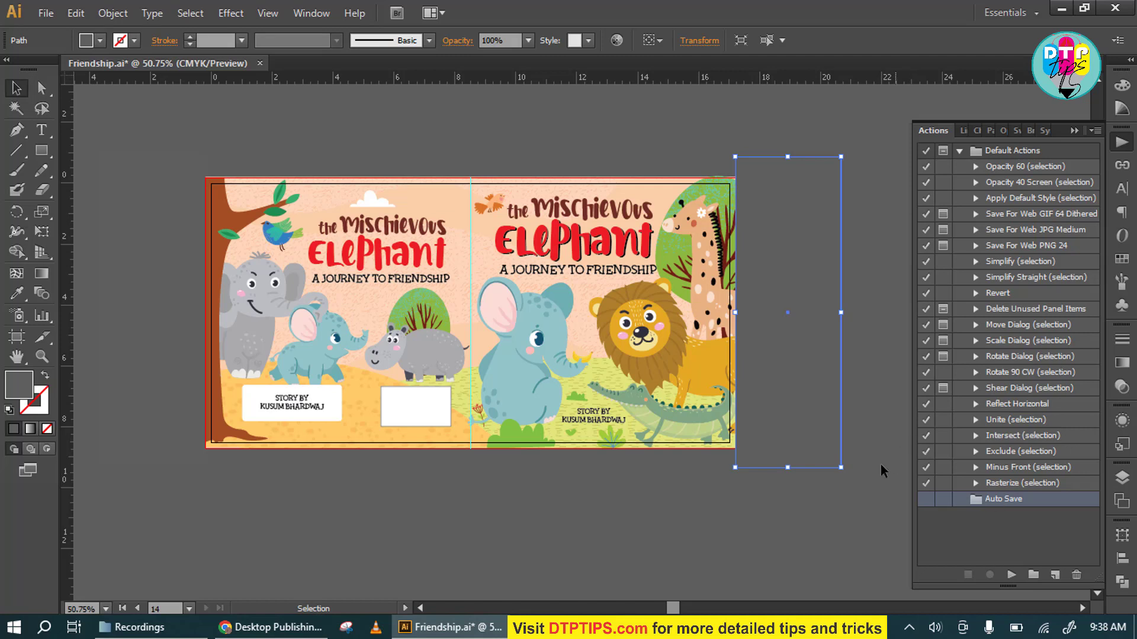
{"action": "left_click", "coordinate": [772, 514]}
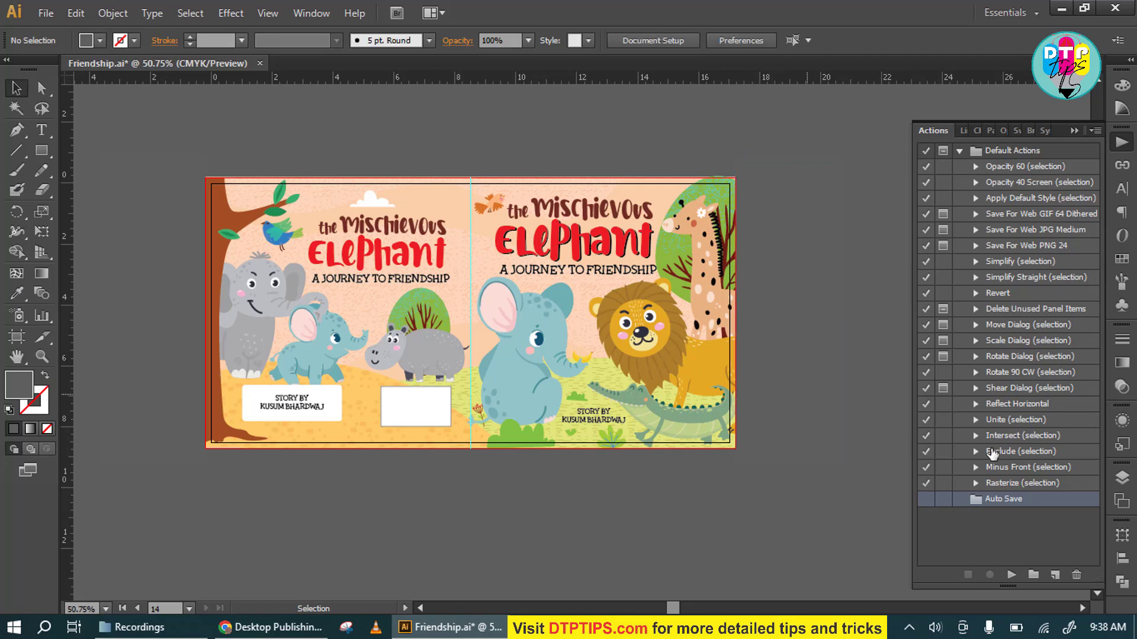
- Record a new action named Save in the Auto Save set that saves the document, accepting the font warning
{"action": "left_click", "coordinate": [1055, 576]}
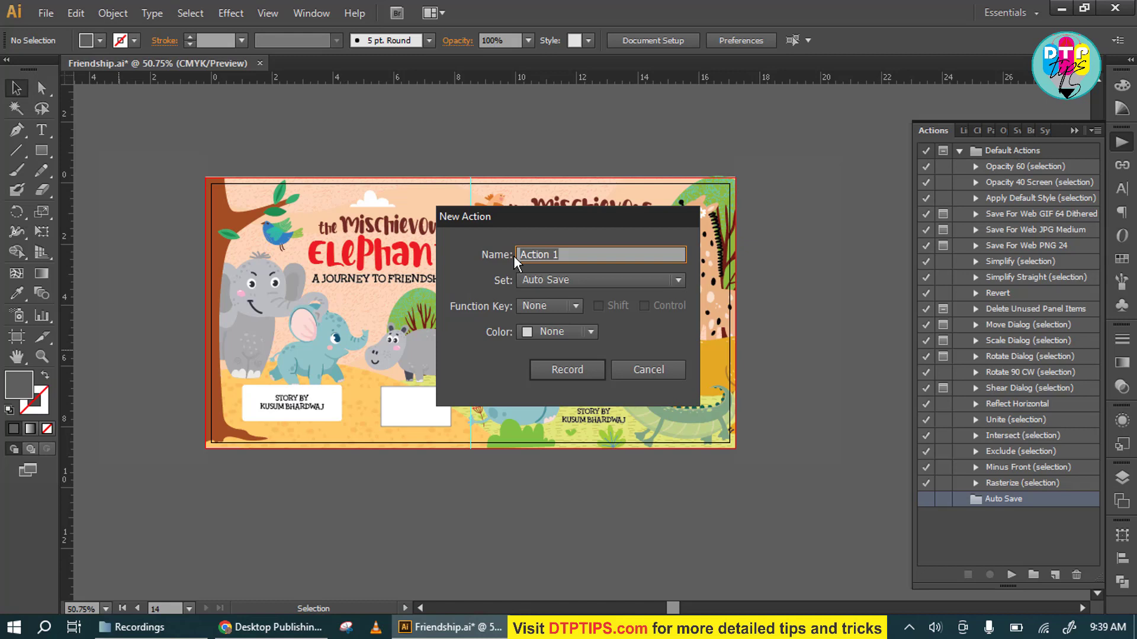
{"action": "type", "text": "Save"}
{"action": "left_click", "coordinate": [570, 370]}
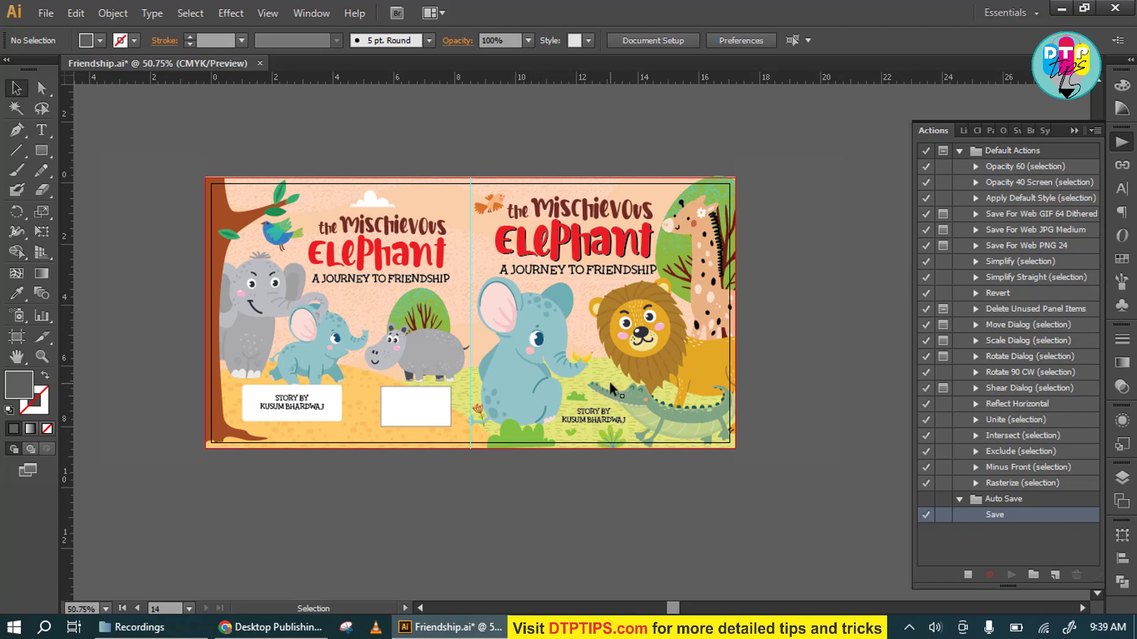
{"action": "left_click", "coordinate": [51, 12]}
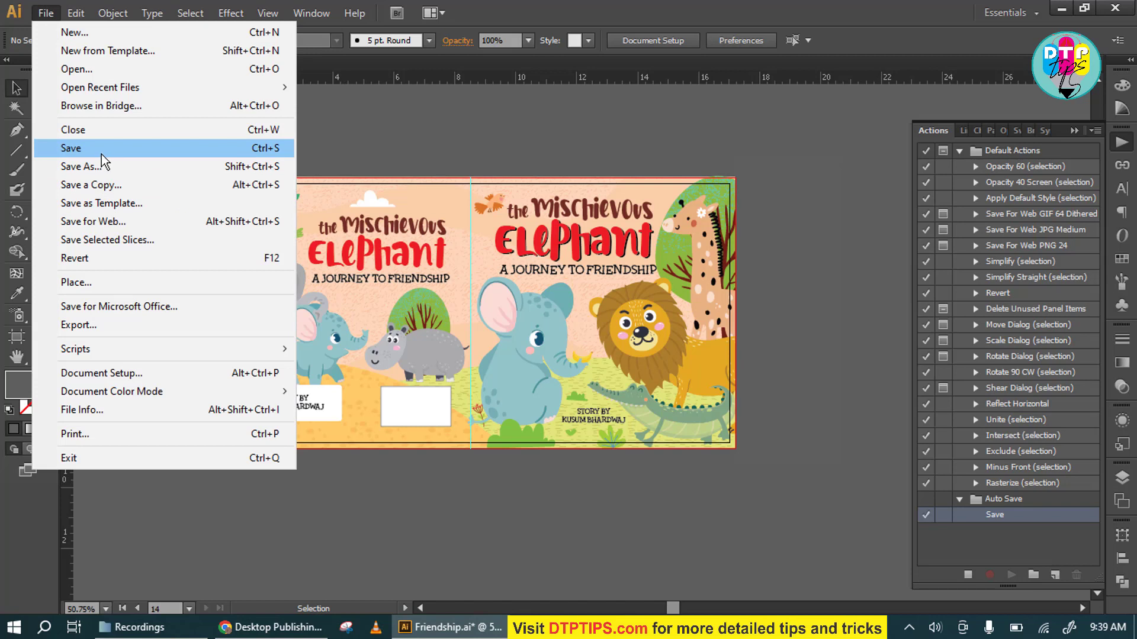
{"action": "left_click", "coordinate": [102, 154]}
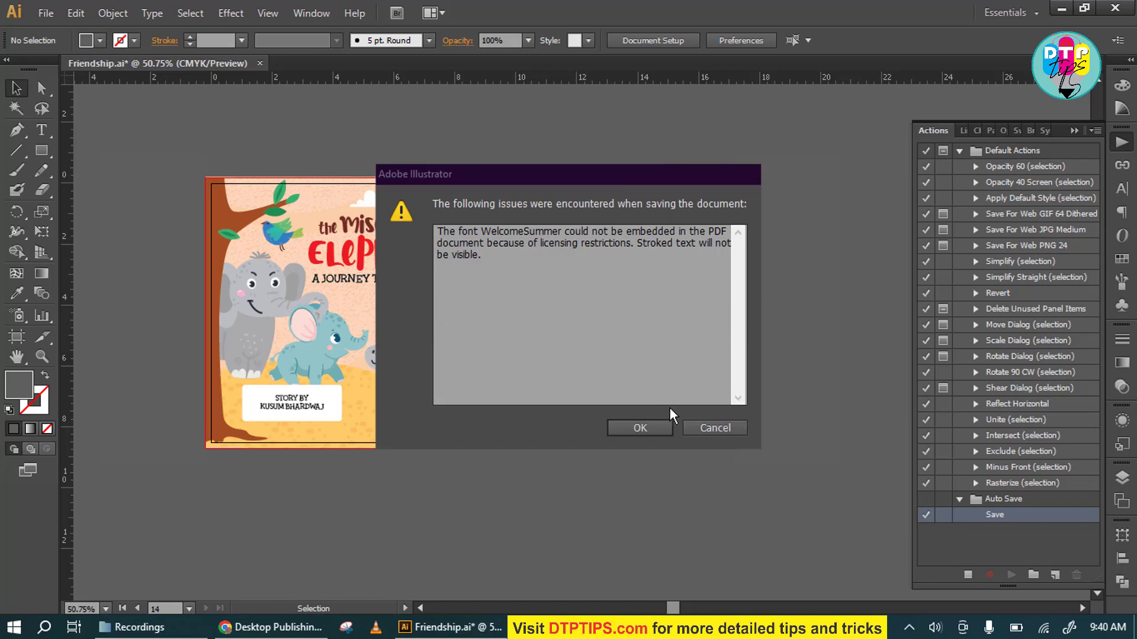
{"action": "left_click", "coordinate": [641, 427]}
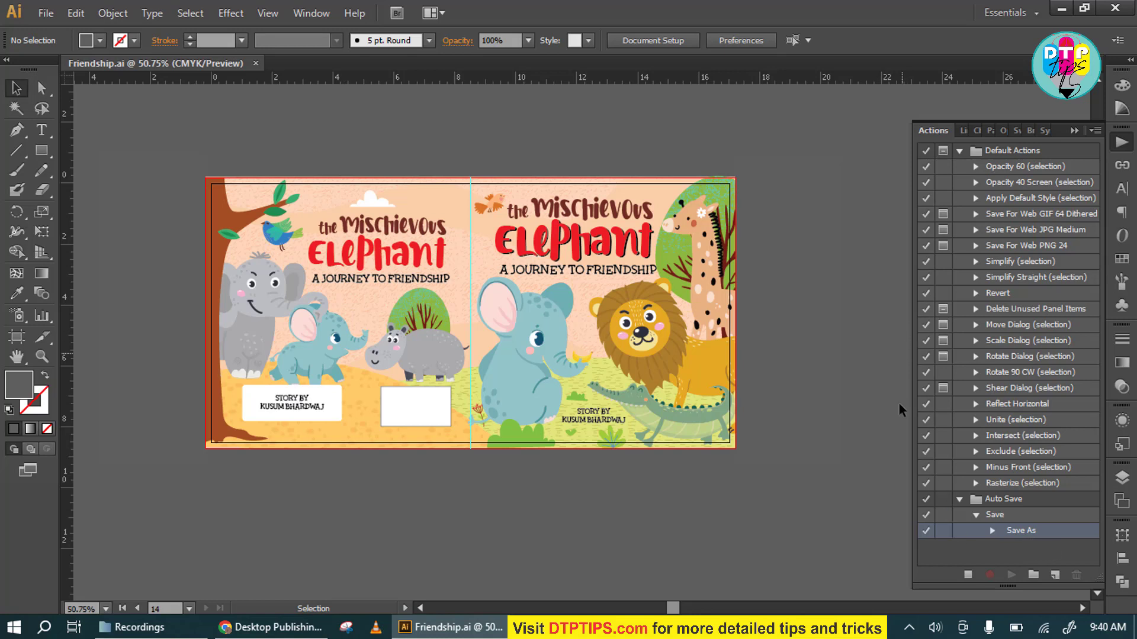
{"action": "left_click", "coordinate": [968, 575]}
- Create a second action named Save 2 in the Auto Save set and stop its recording without adding a command
{"action": "left_click", "coordinate": [1055, 574]}
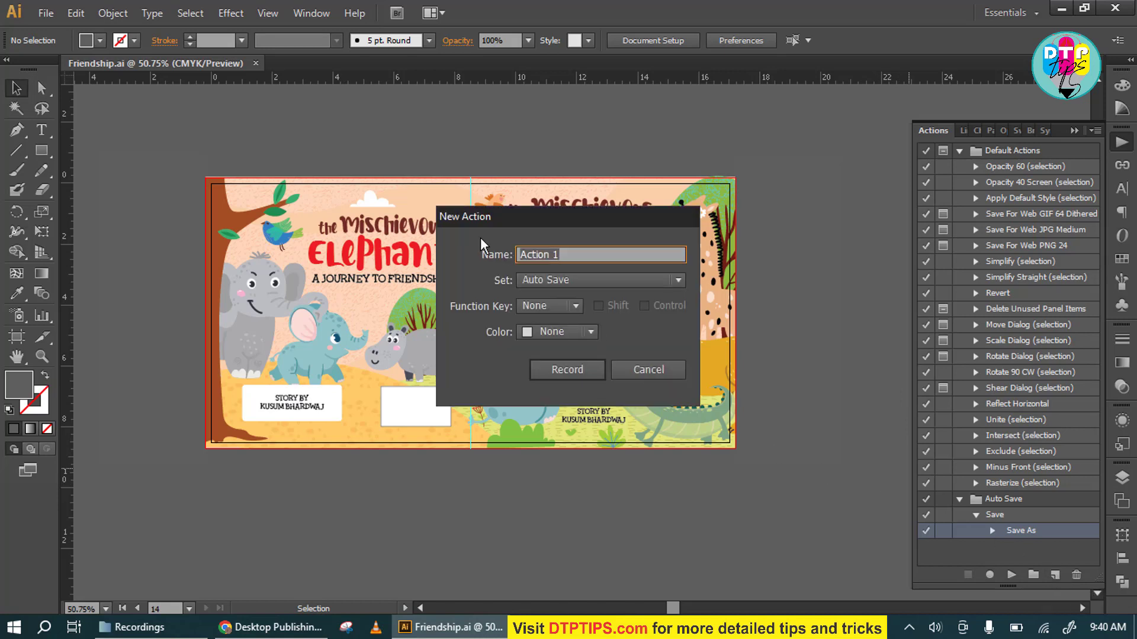
{"action": "type", "text": "Save 2"}
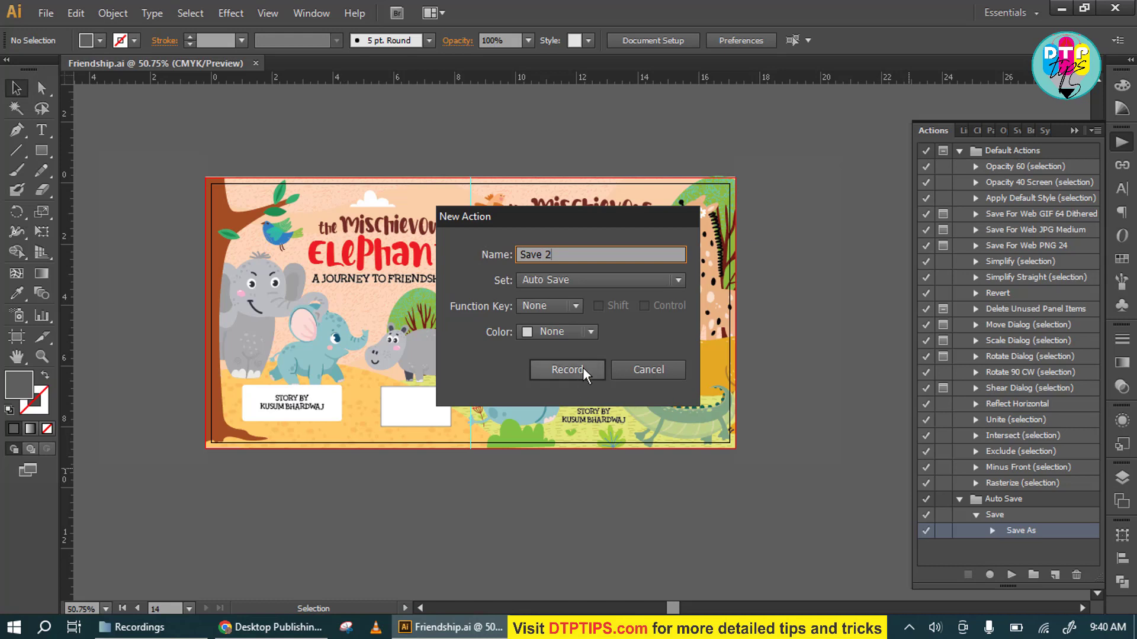
{"action": "left_click", "coordinate": [562, 370]}
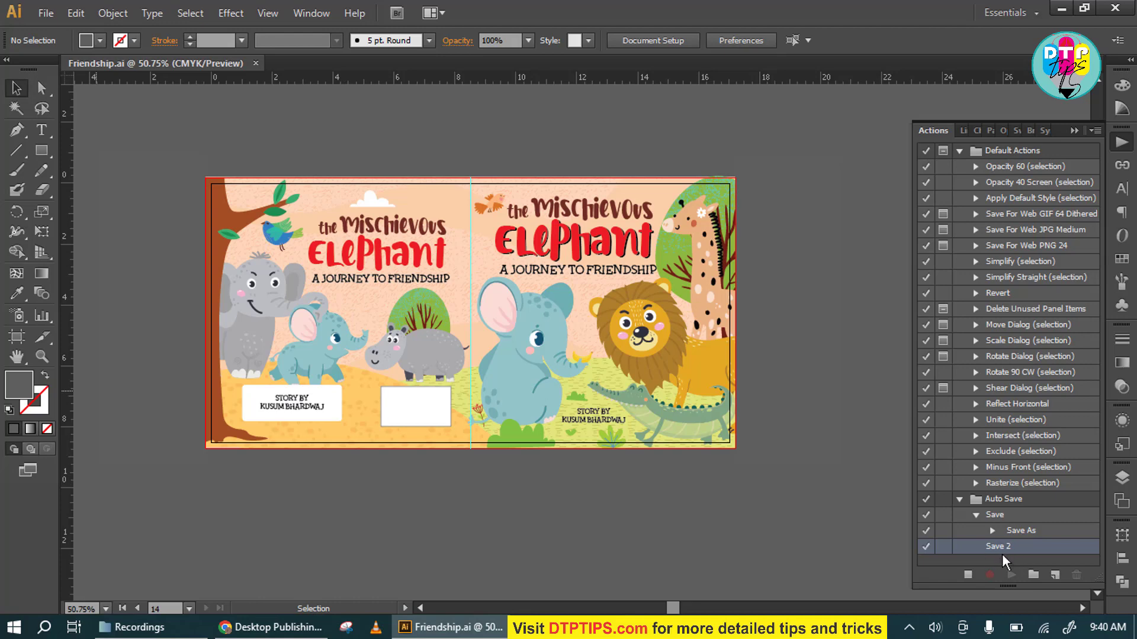
{"action": "left_click", "coordinate": [47, 14]}
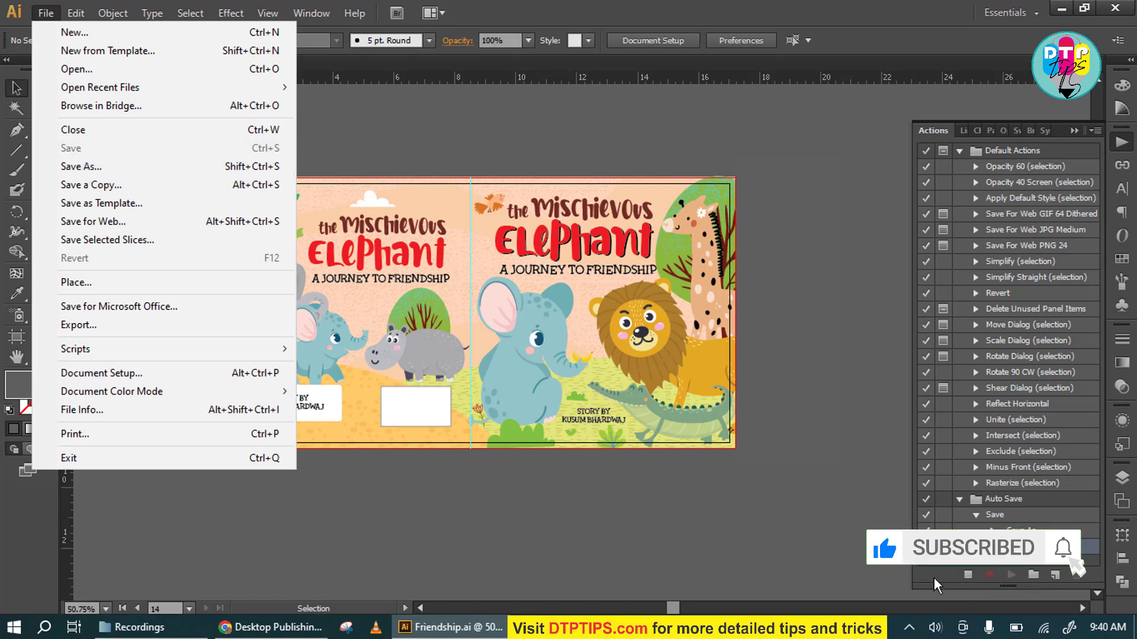
{"action": "left_click", "coordinate": [243, 360]}
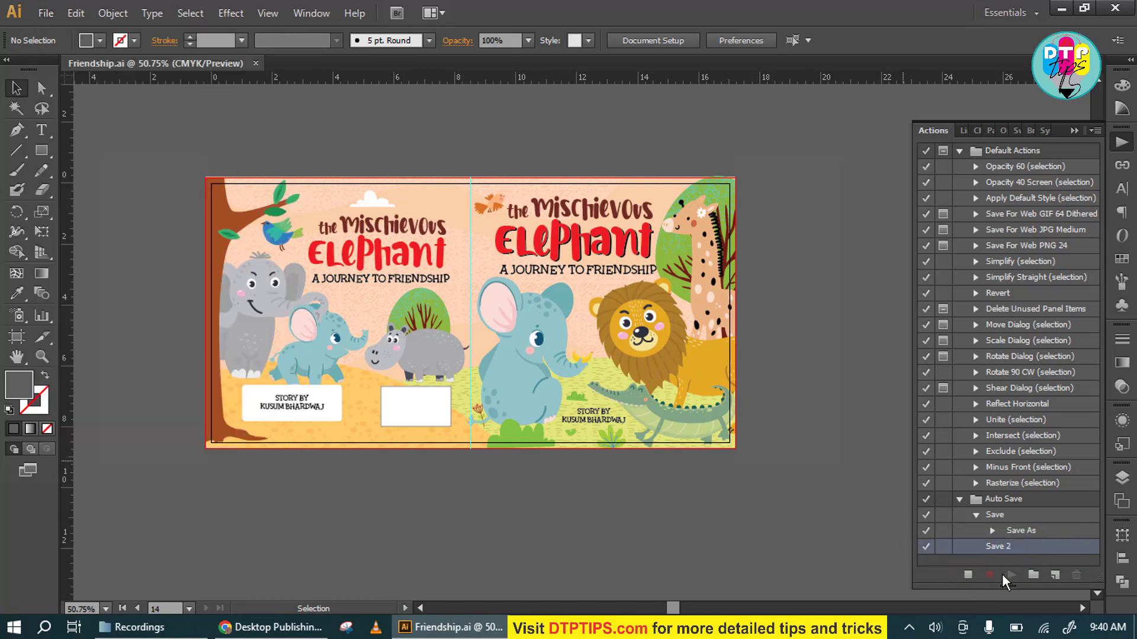
{"action": "left_click", "coordinate": [970, 576]}
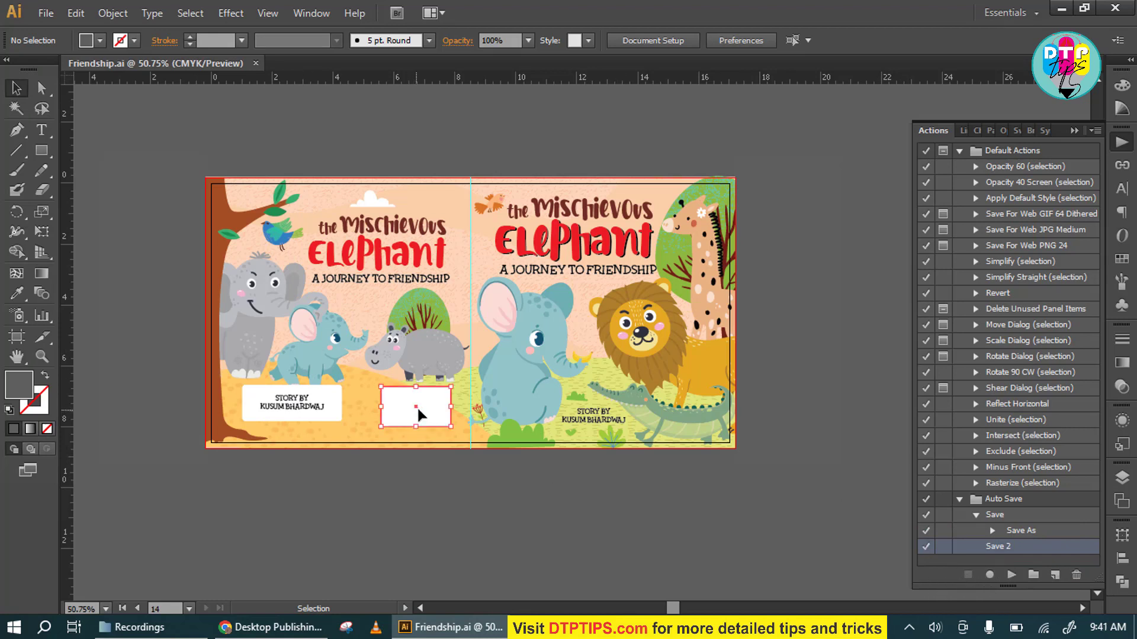
- Shift the white rectangle slightly left, and record saving the document into the Save 2 action
{"action": "left_click_drag", "start_coordinate": [417, 406], "coordinate": [414, 406]}
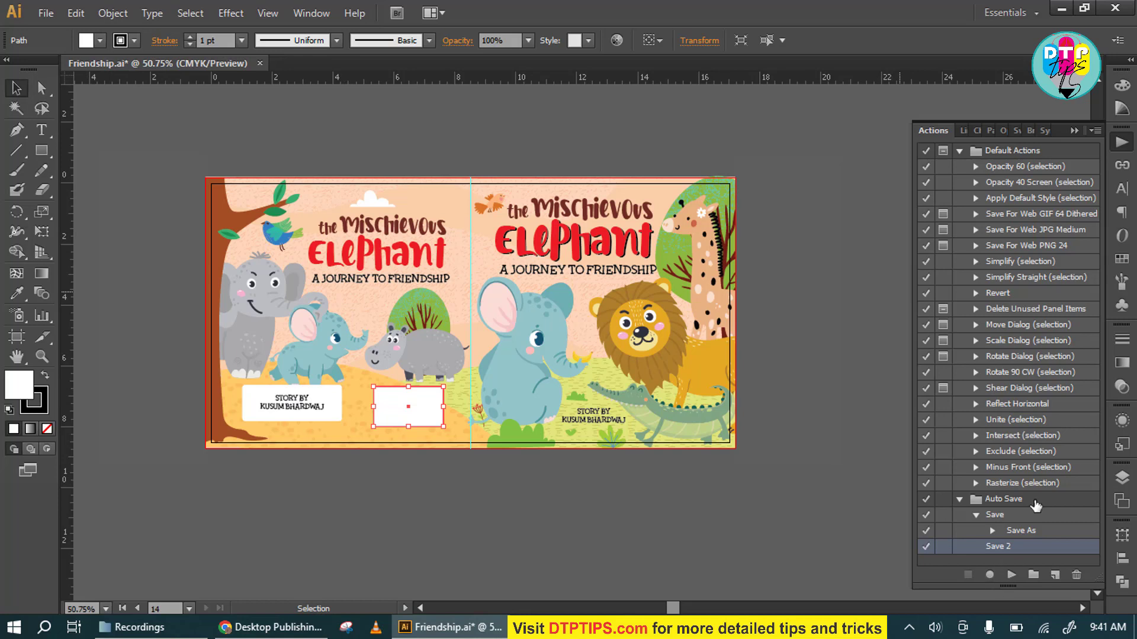
{"action": "left_click", "coordinate": [990, 576]}
{"action": "left_click", "coordinate": [46, 13]}
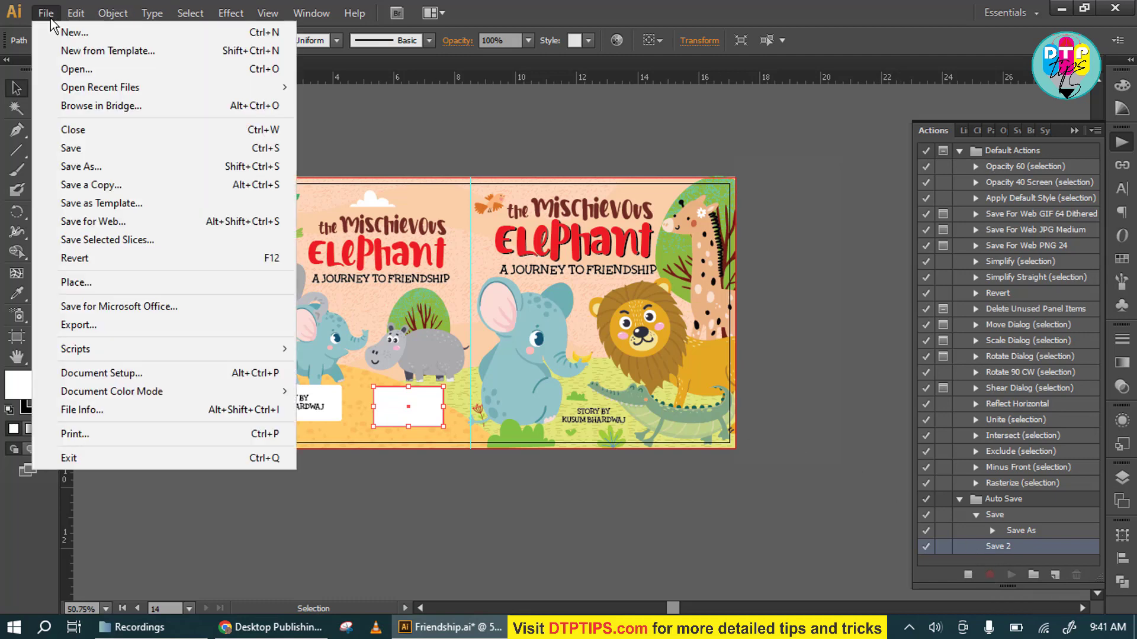
{"action": "left_click", "coordinate": [80, 141]}
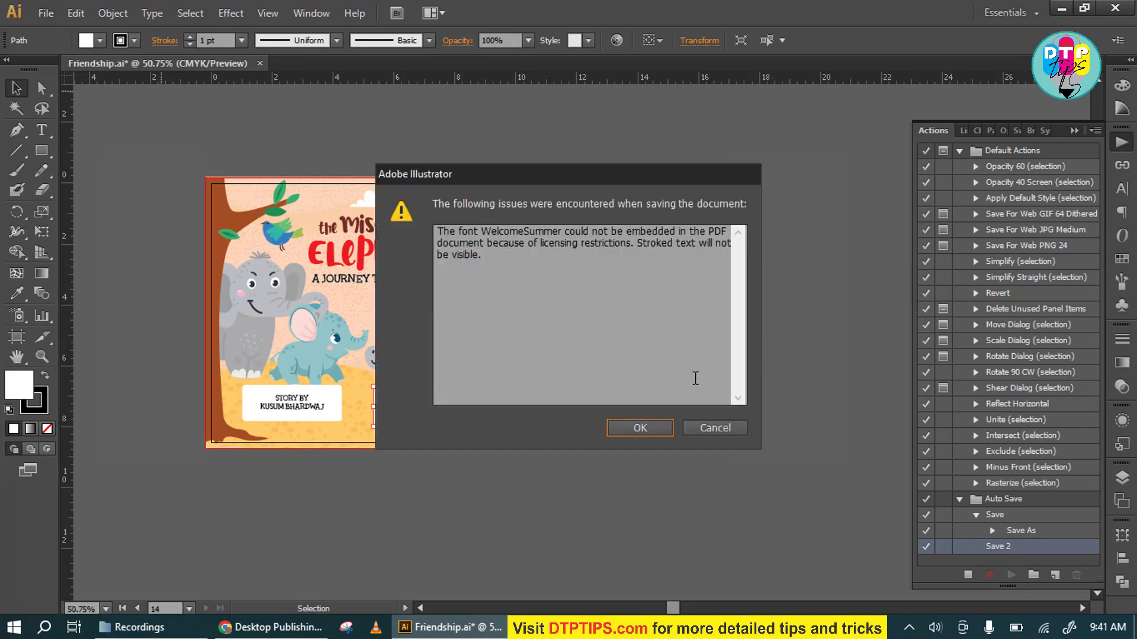
{"action": "left_click", "coordinate": [643, 429]}
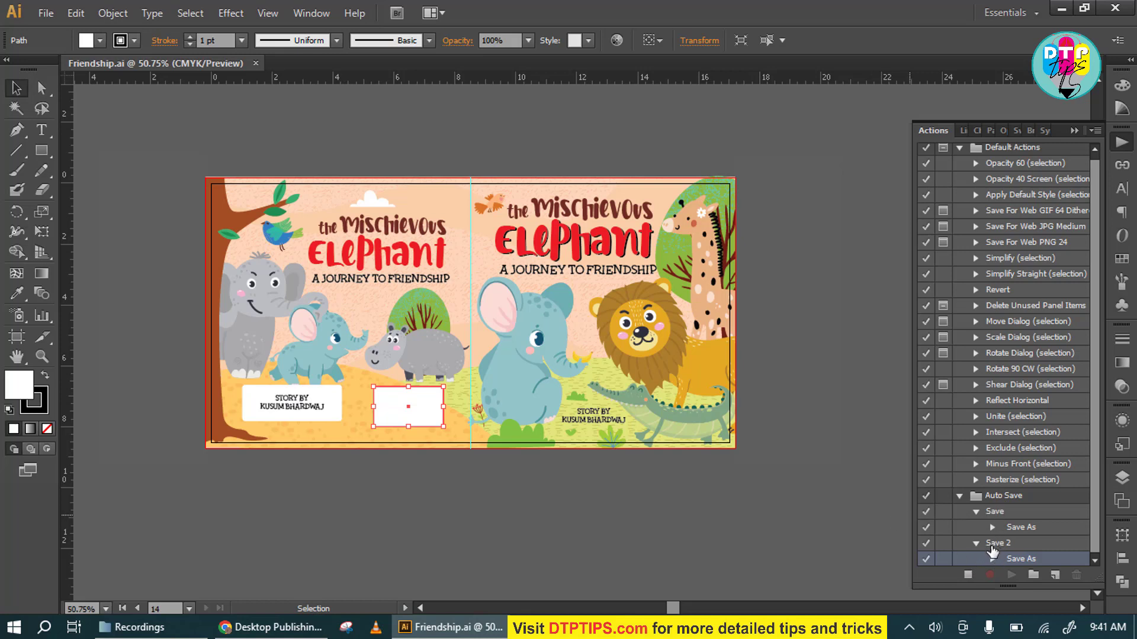
{"action": "left_click", "coordinate": [968, 576]}
- Disable the Save 2 action's Save As command, and record playing Save 2 after Save As in the Save action
{"action": "left_click", "coordinate": [998, 512]}
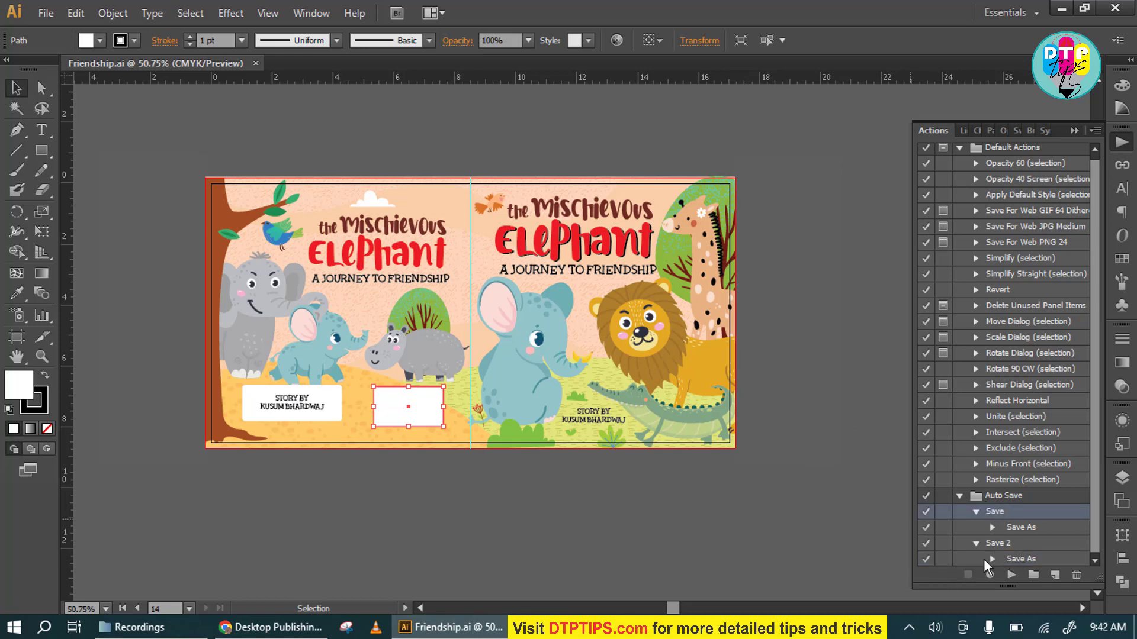
{"action": "left_click", "coordinate": [926, 560]}
{"action": "left_click", "coordinate": [1020, 532]}
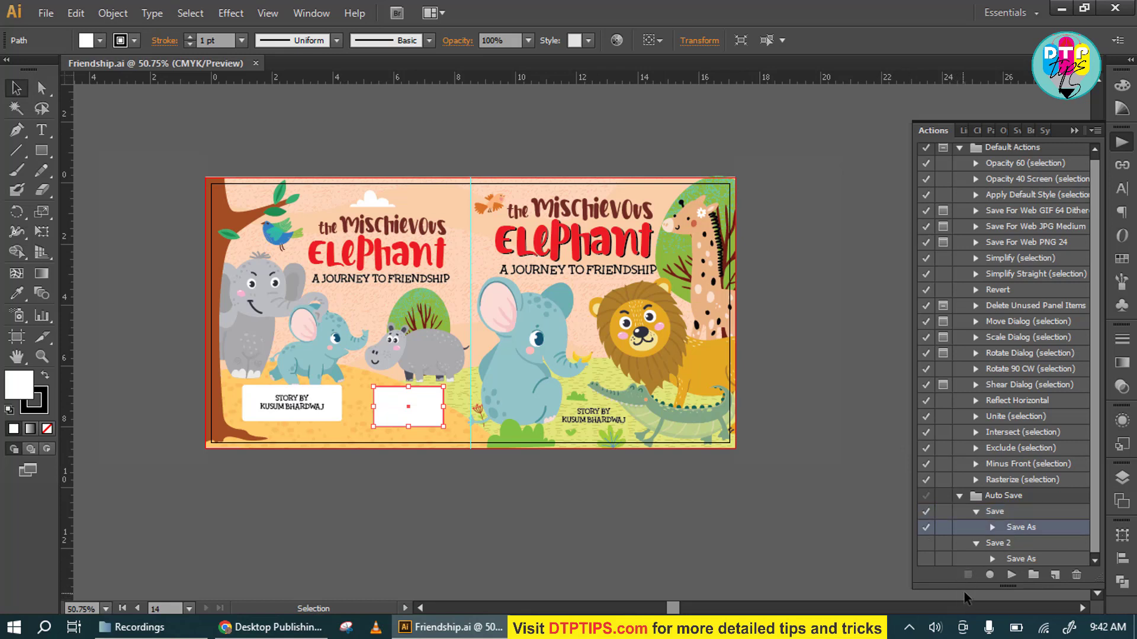
{"action": "left_click", "coordinate": [990, 573]}
{"action": "left_click", "coordinate": [996, 544]}
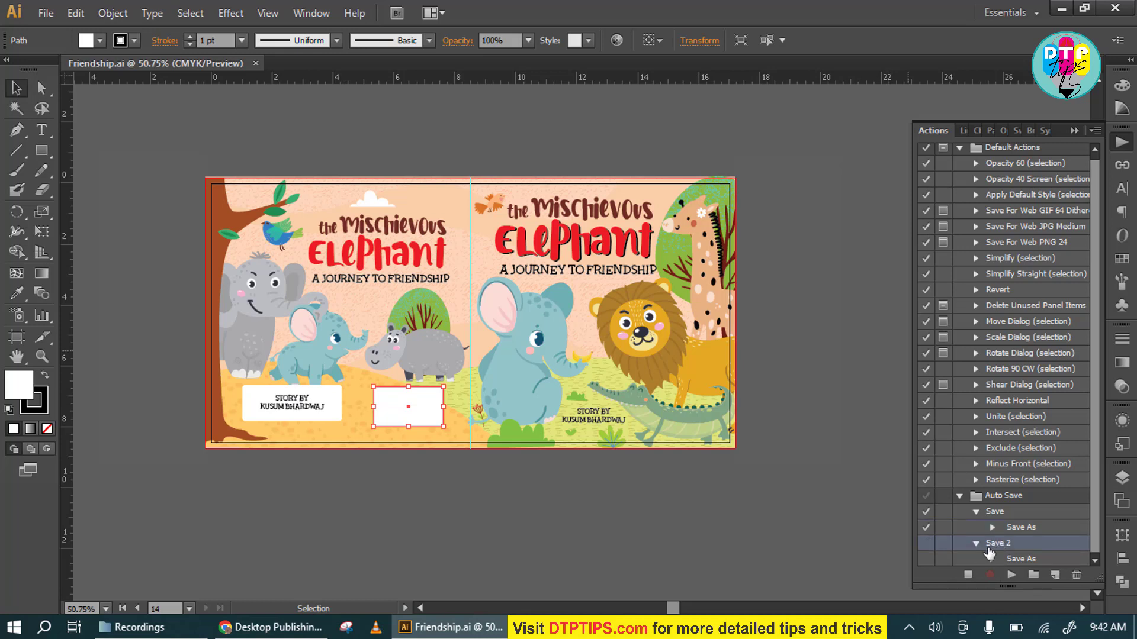
{"action": "left_click", "coordinate": [1011, 575]}
{"action": "scroll", "coordinate": [1097, 530], "scroll_direction": "down", "scroll_amount": 1}
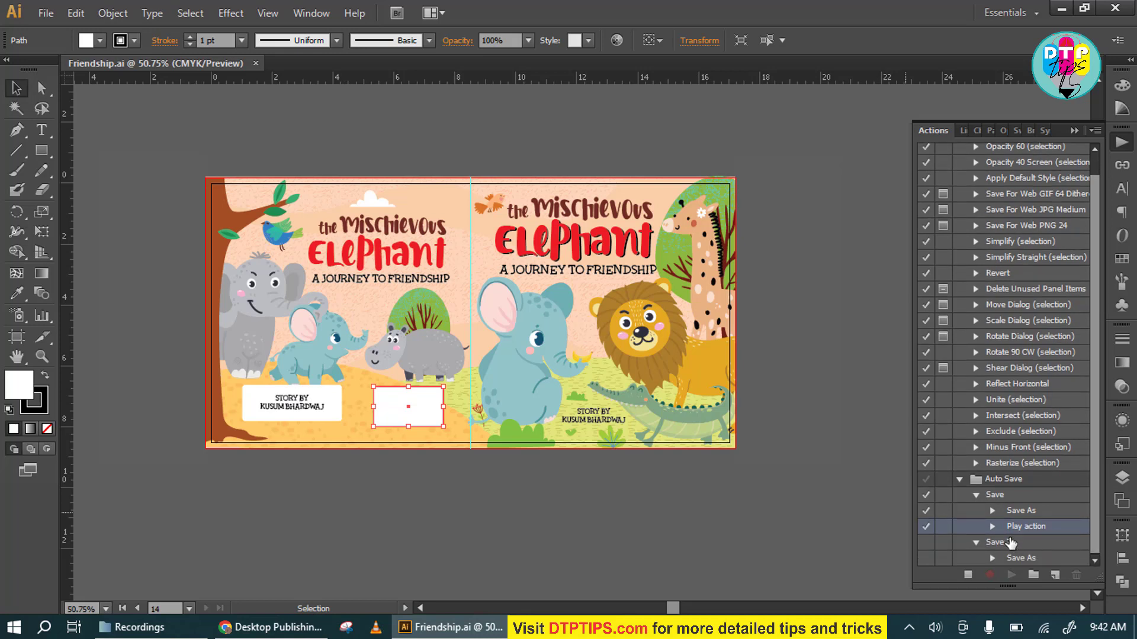
{"action": "left_click", "coordinate": [994, 527]}
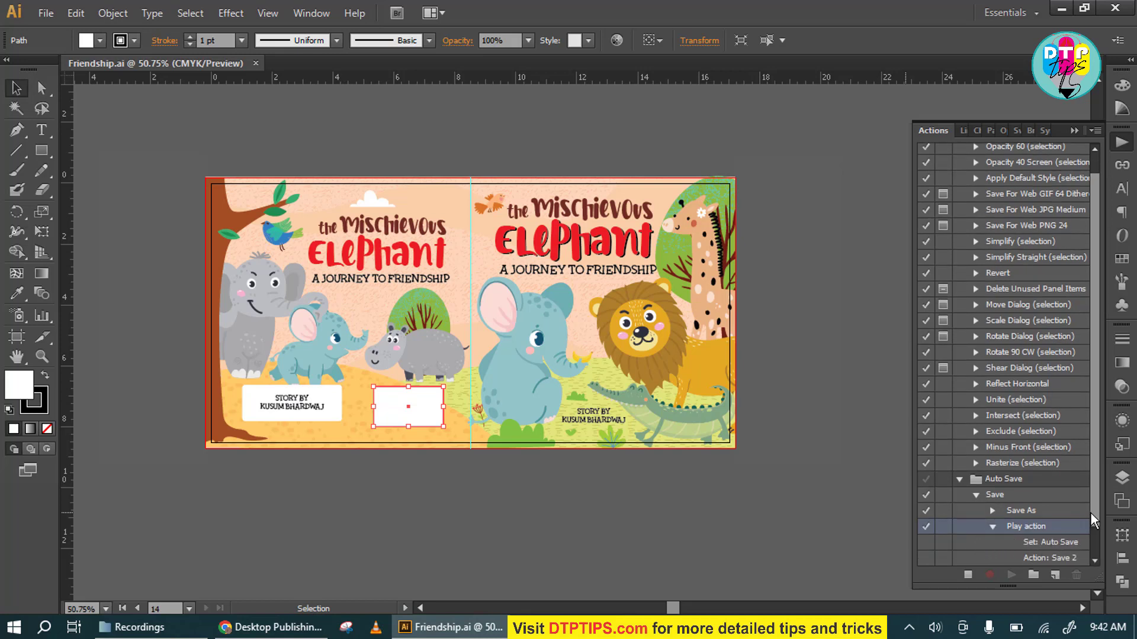
{"action": "scroll", "coordinate": [1089, 512], "scroll_direction": "down", "scroll_amount": 2}
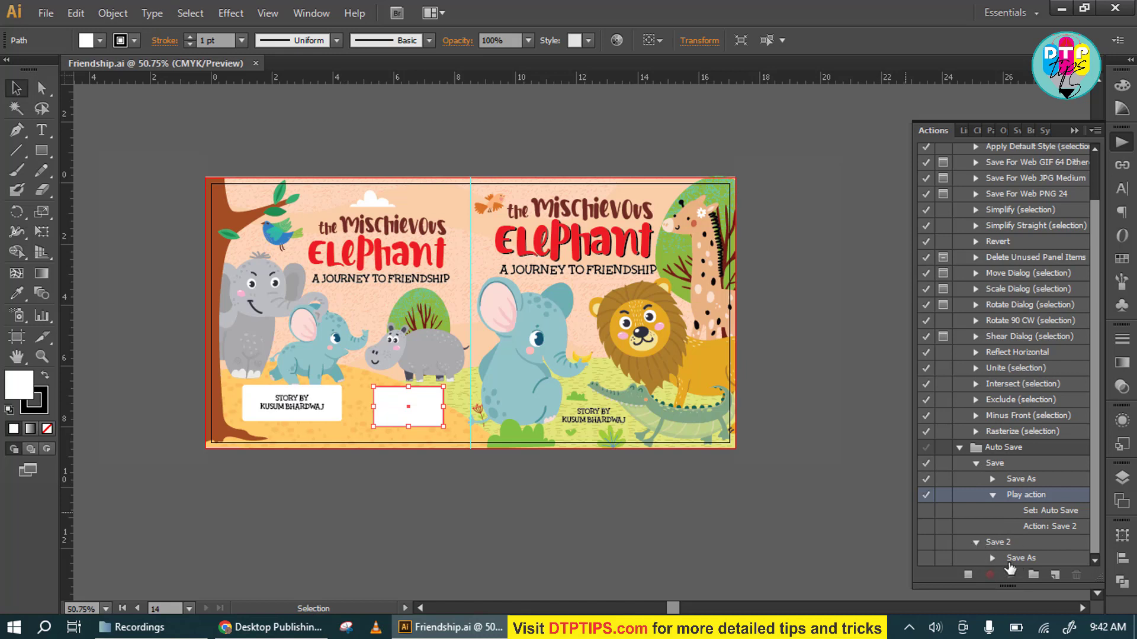
{"action": "left_click", "coordinate": [968, 574]}
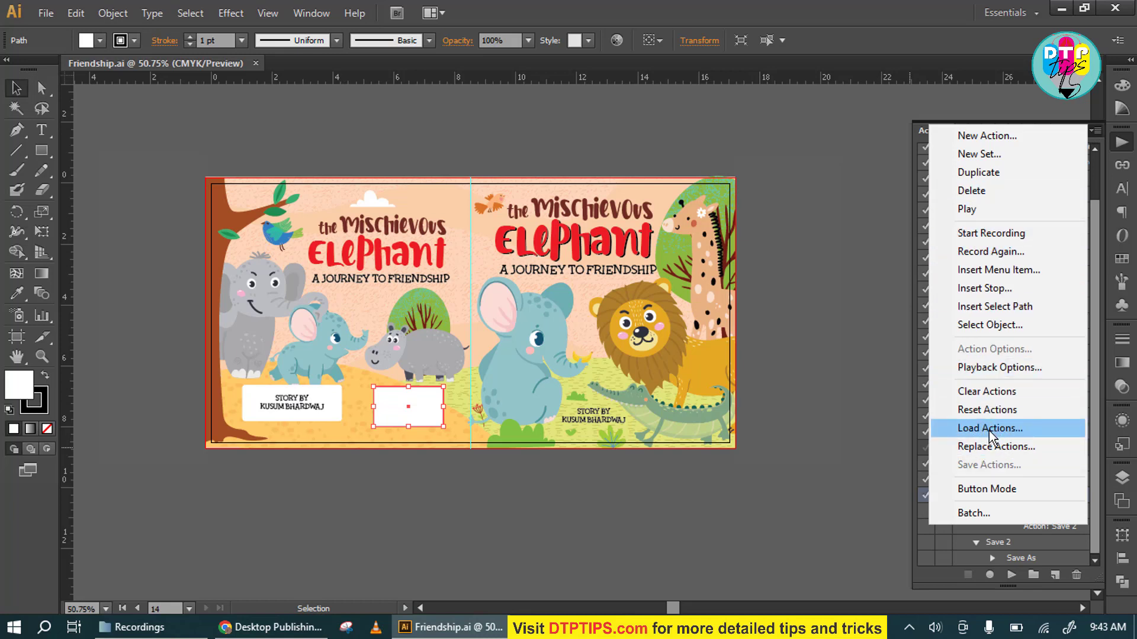
- Collapse the Play action entry under Save, and re-enable the Save As command of the Save 2 action
{"action": "left_click", "coordinate": [1095, 485]}
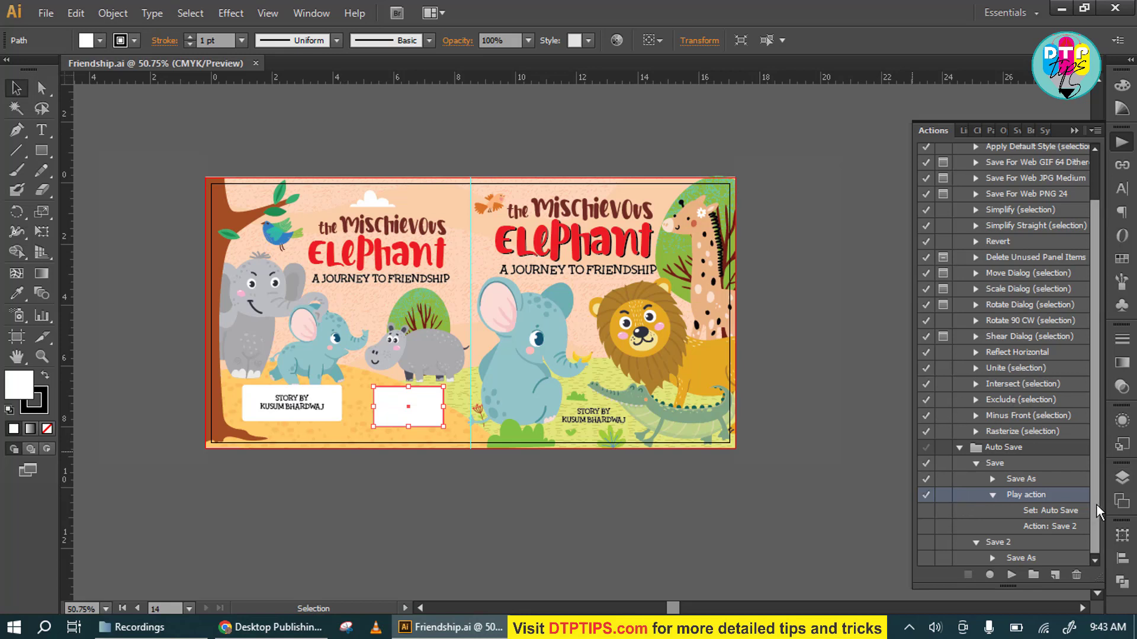
{"action": "left_click", "coordinate": [993, 495]}
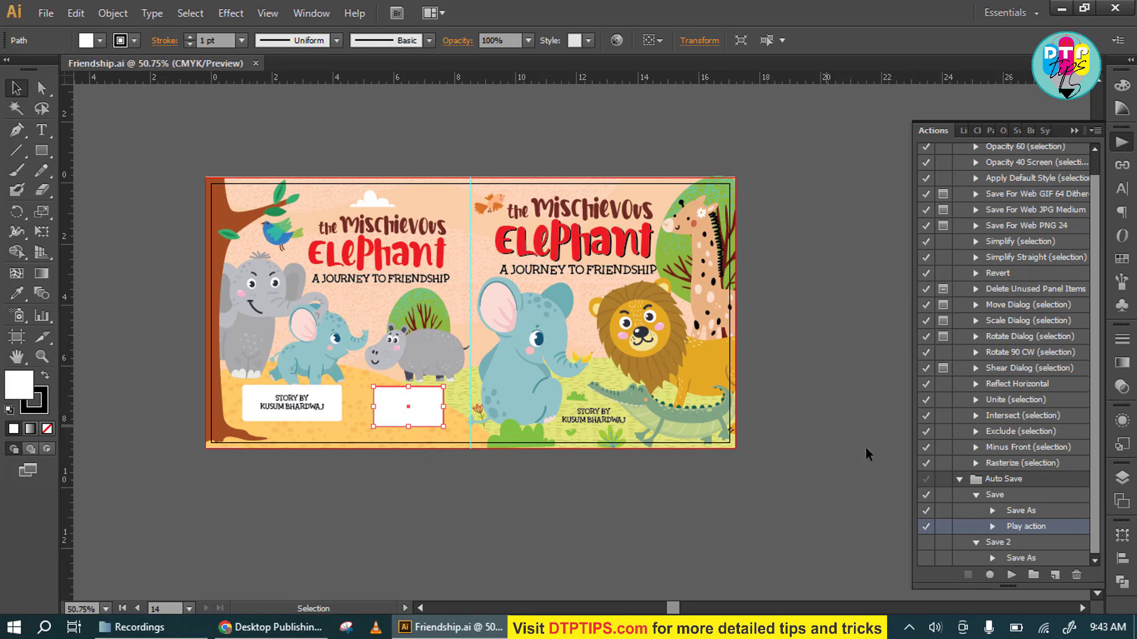
{"action": "left_click", "coordinate": [926, 559]}
{"action": "left_click", "coordinate": [998, 543]}
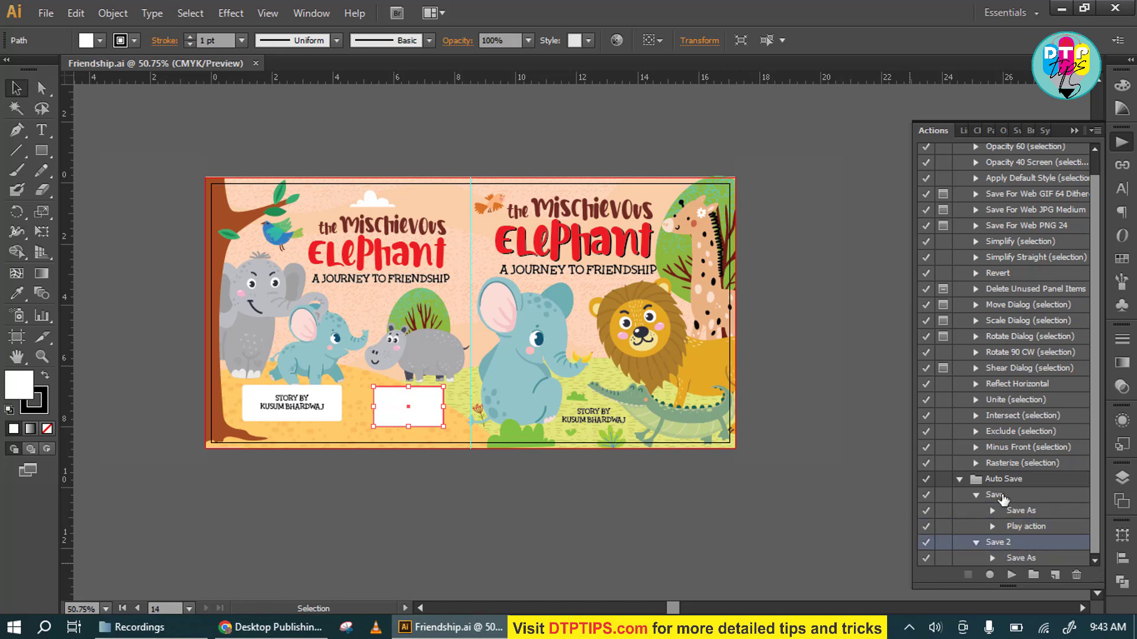
{"action": "left_click", "coordinate": [1033, 559]}
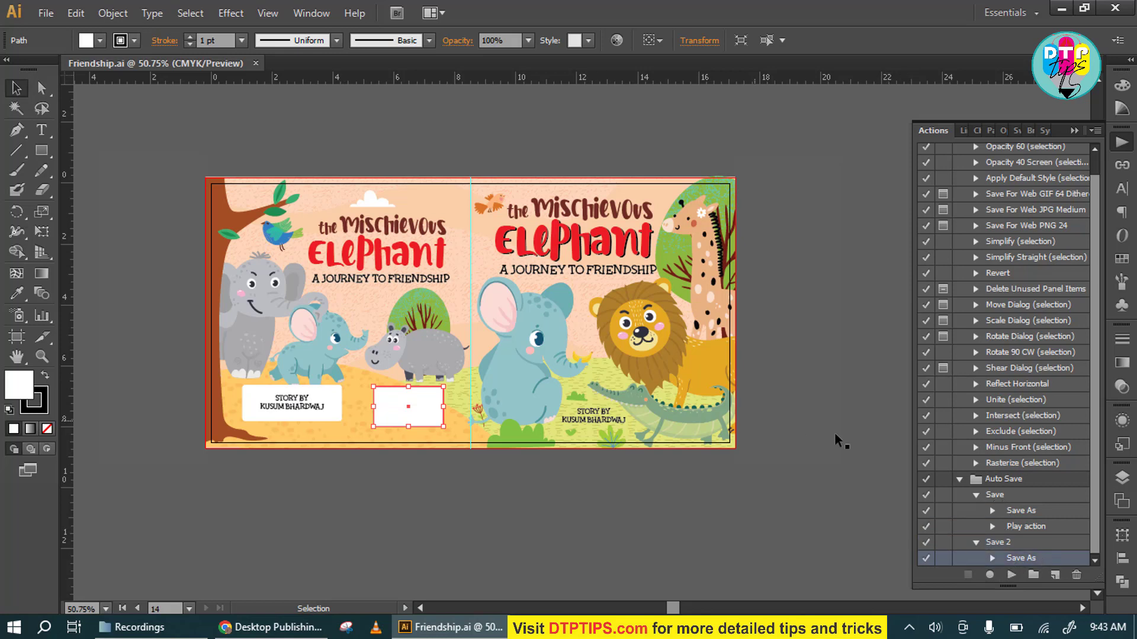
- Disable the Save action, record playing it into Save 2 after the Save As command, and re-enable the Save action
{"action": "left_click", "coordinate": [926, 510]}
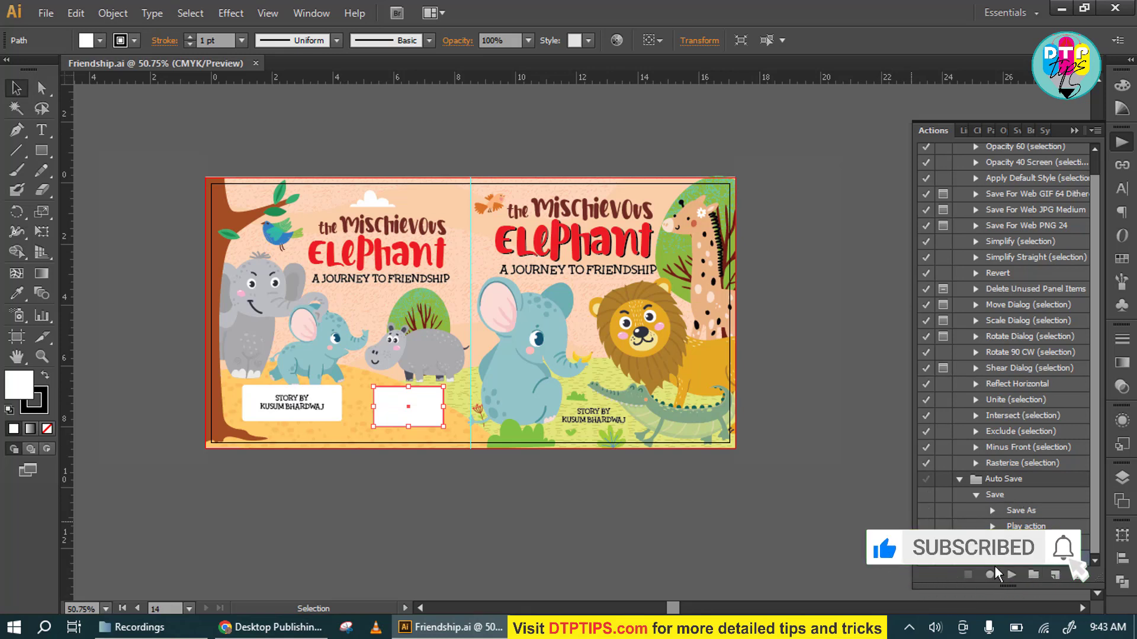
{"action": "left_click", "coordinate": [989, 576]}
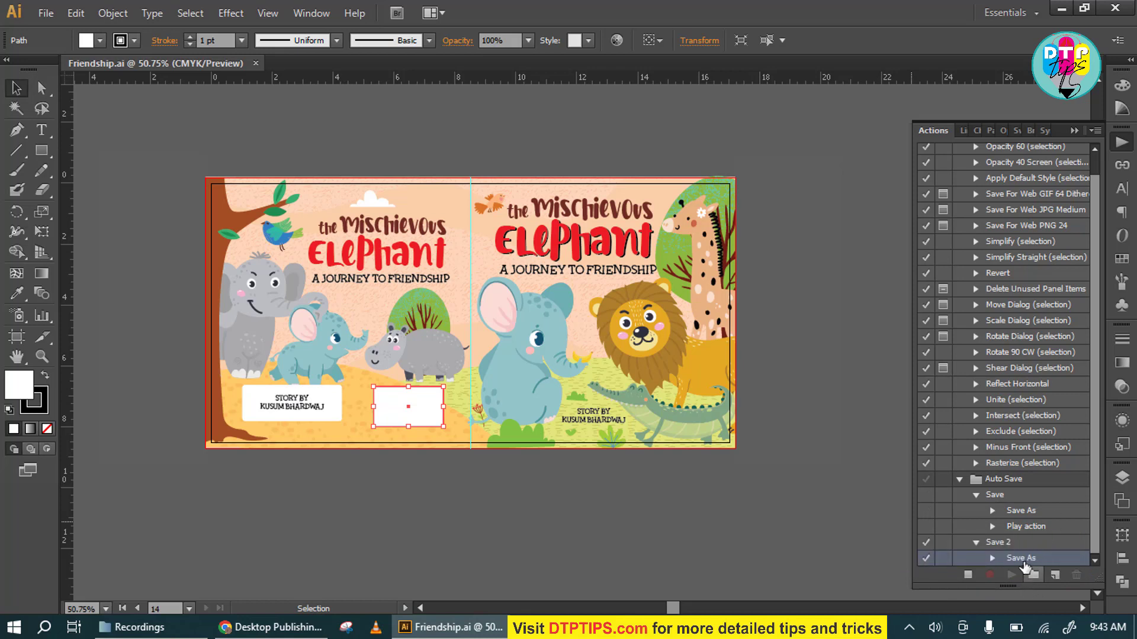
{"action": "left_click", "coordinate": [995, 497]}
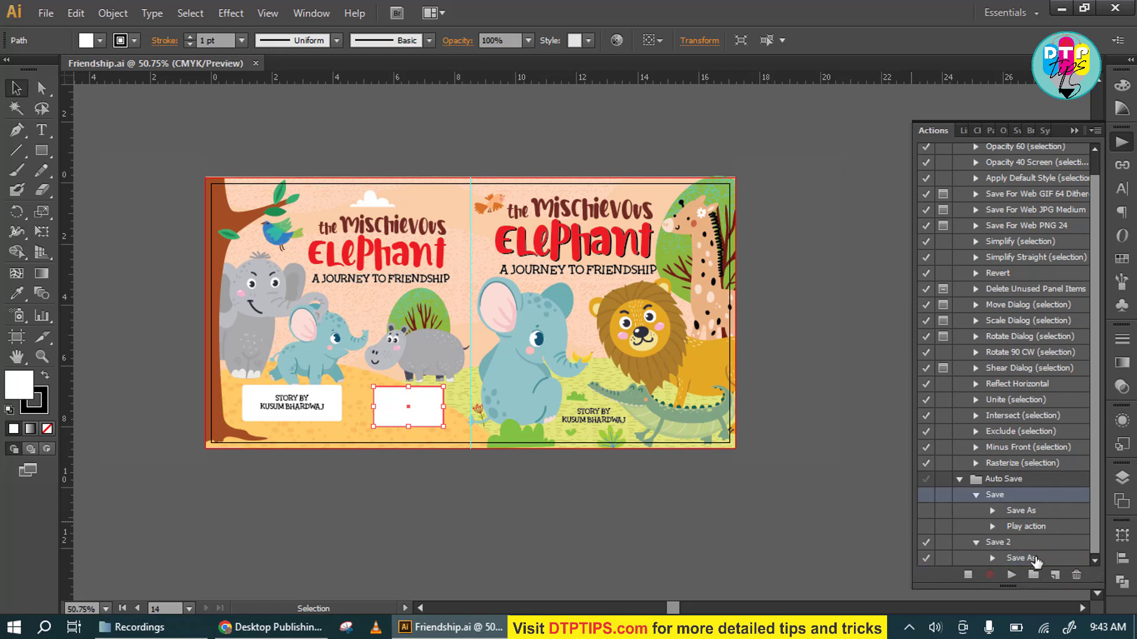
{"action": "left_click", "coordinate": [1011, 575]}
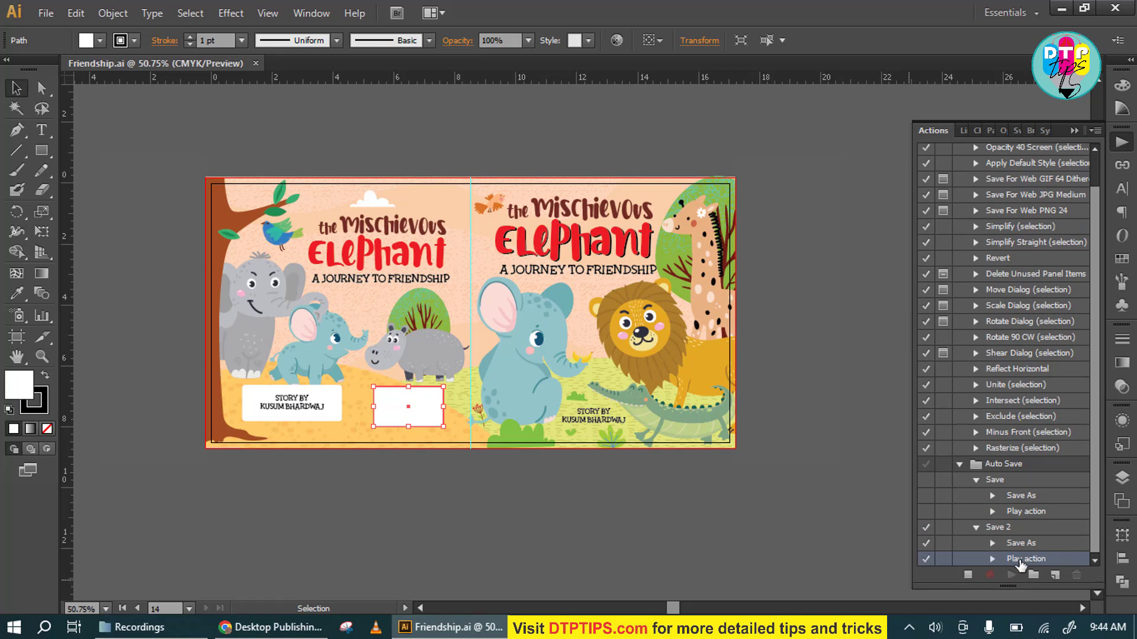
{"action": "left_click", "coordinate": [969, 575]}
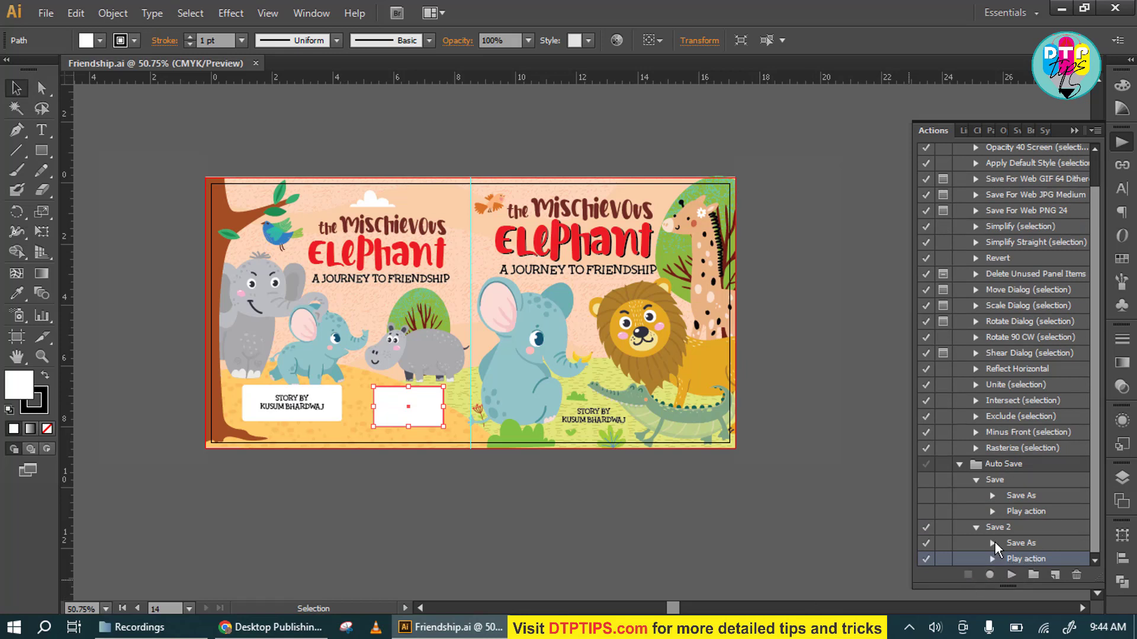
{"action": "left_click", "coordinate": [924, 479]}
{"action": "left_click", "coordinate": [1033, 466]}
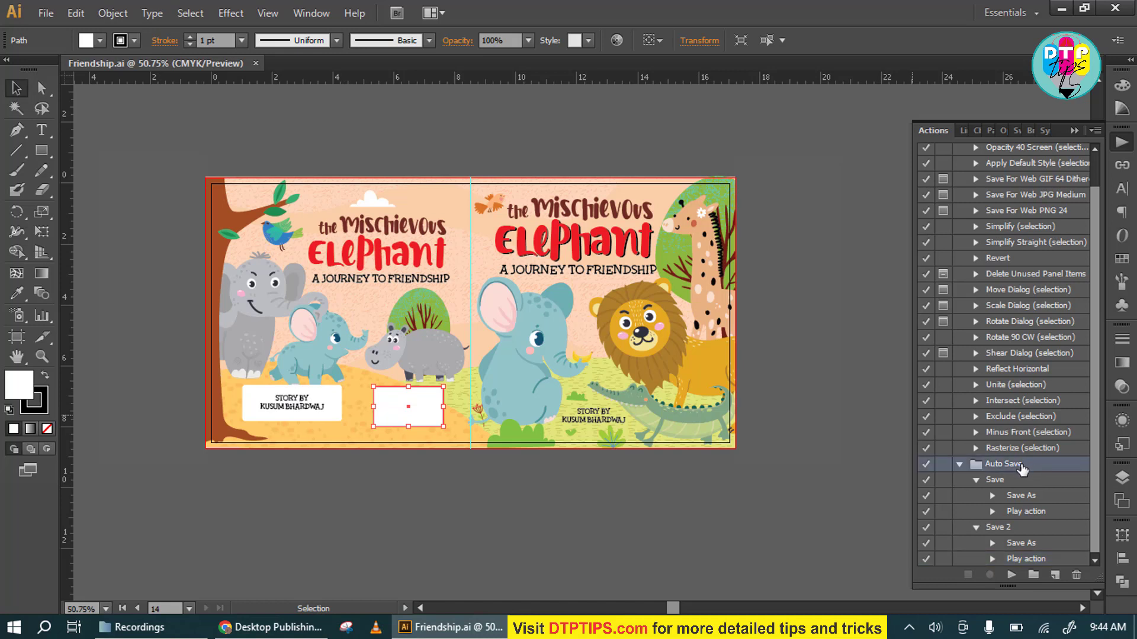
{"action": "left_click", "coordinate": [1094, 130]}
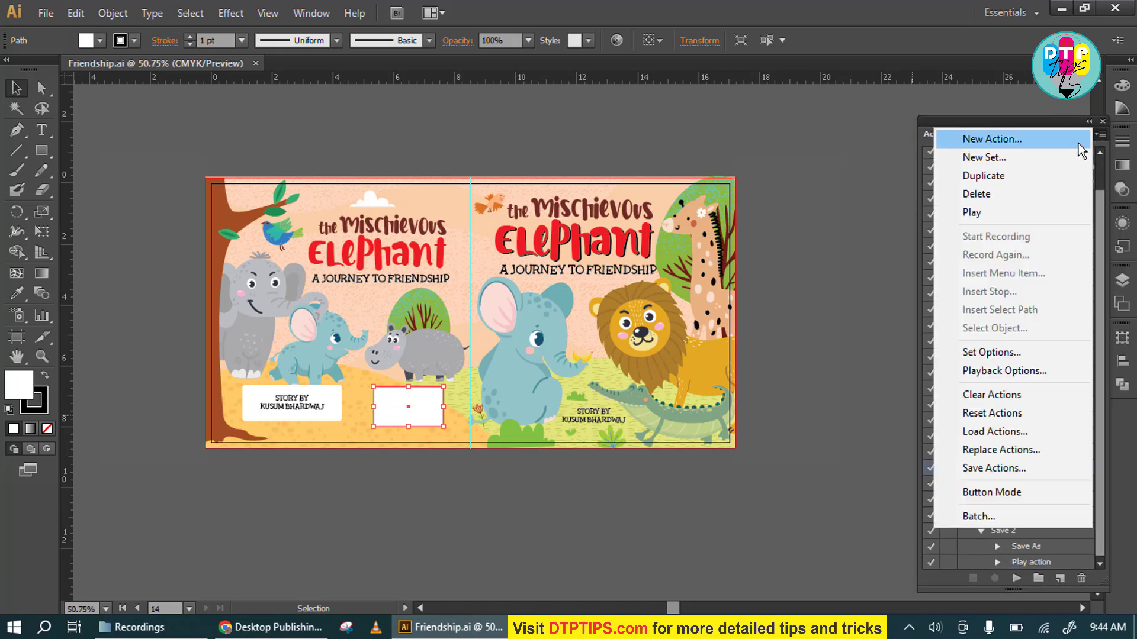
{"action": "left_click", "coordinate": [1049, 120]}
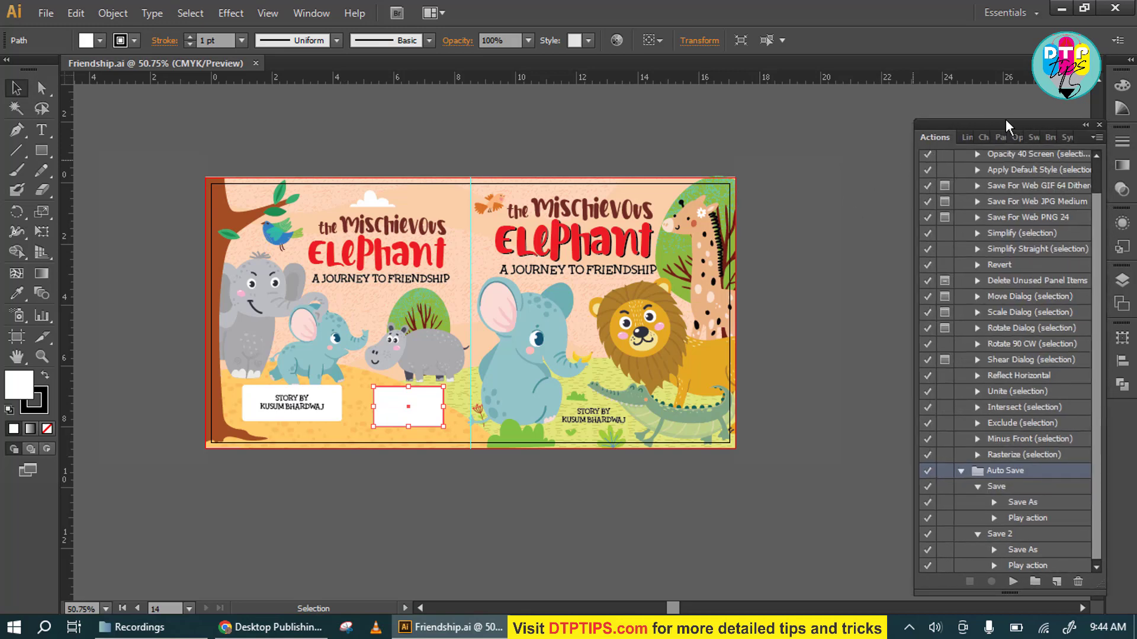
{"action": "double_click", "coordinate": [1006, 119]}
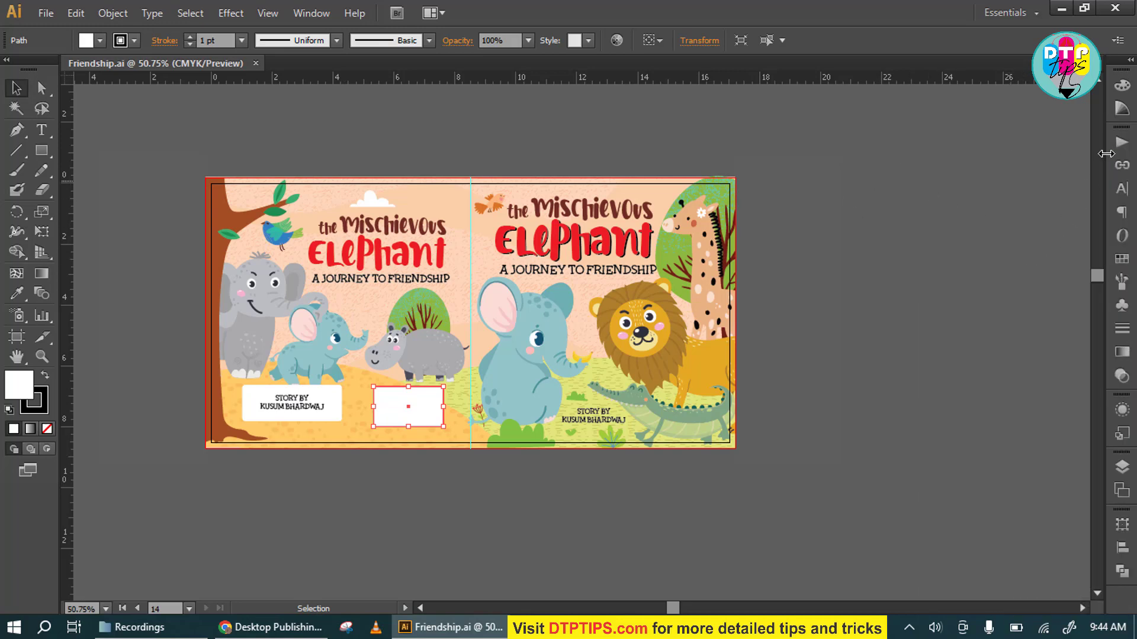
{"action": "left_click", "coordinate": [1122, 142]}
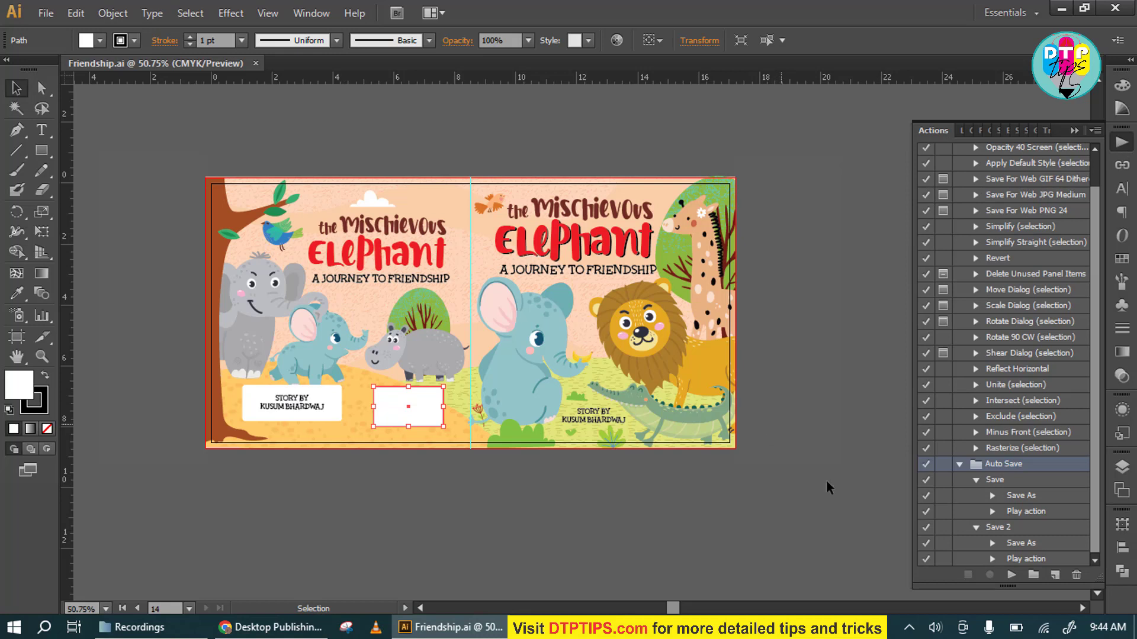
{"action": "left_click", "coordinate": [1022, 453]}
{"action": "left_click", "coordinate": [1095, 147]}
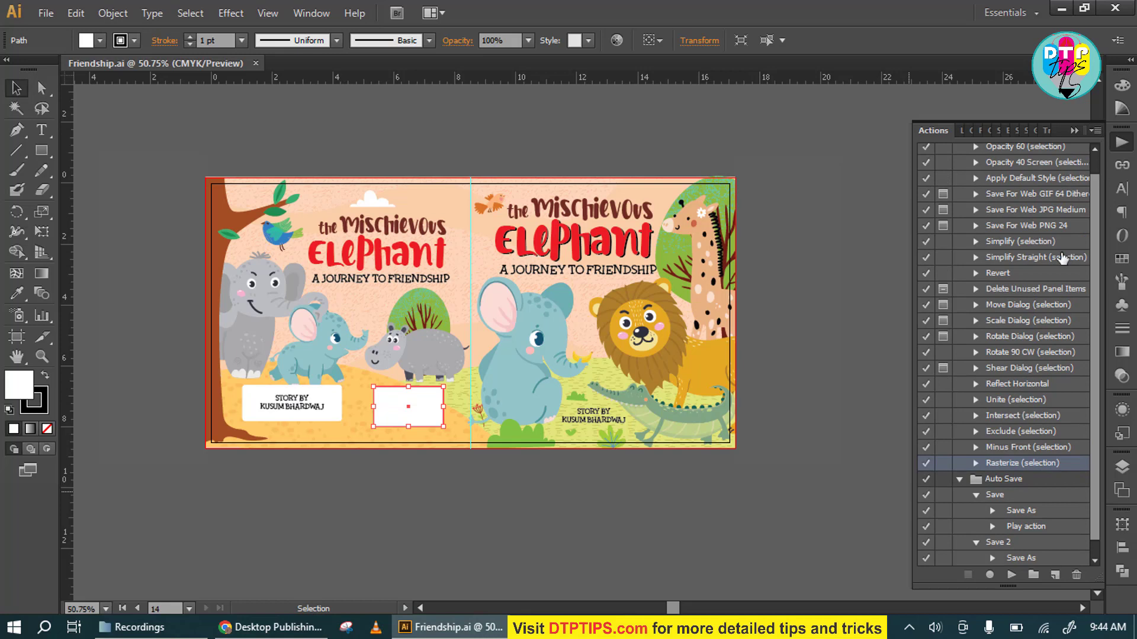
- Set the playback performance for the Auto Save set to pause for 100 seconds
{"action": "left_click", "coordinate": [1017, 480]}
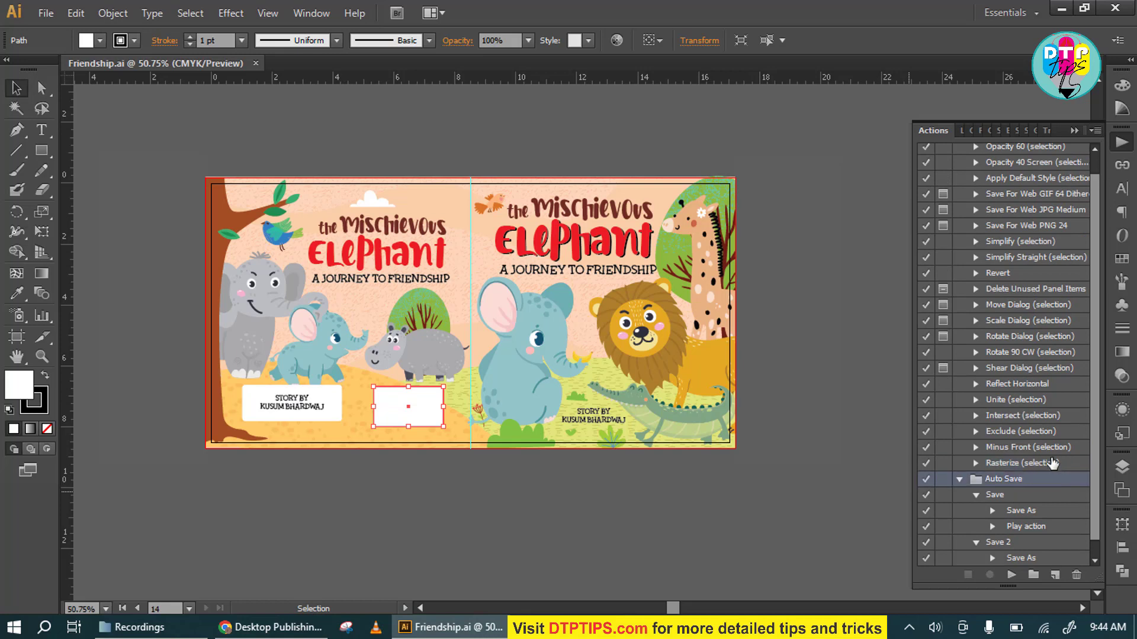
{"action": "left_click", "coordinate": [1095, 131]}
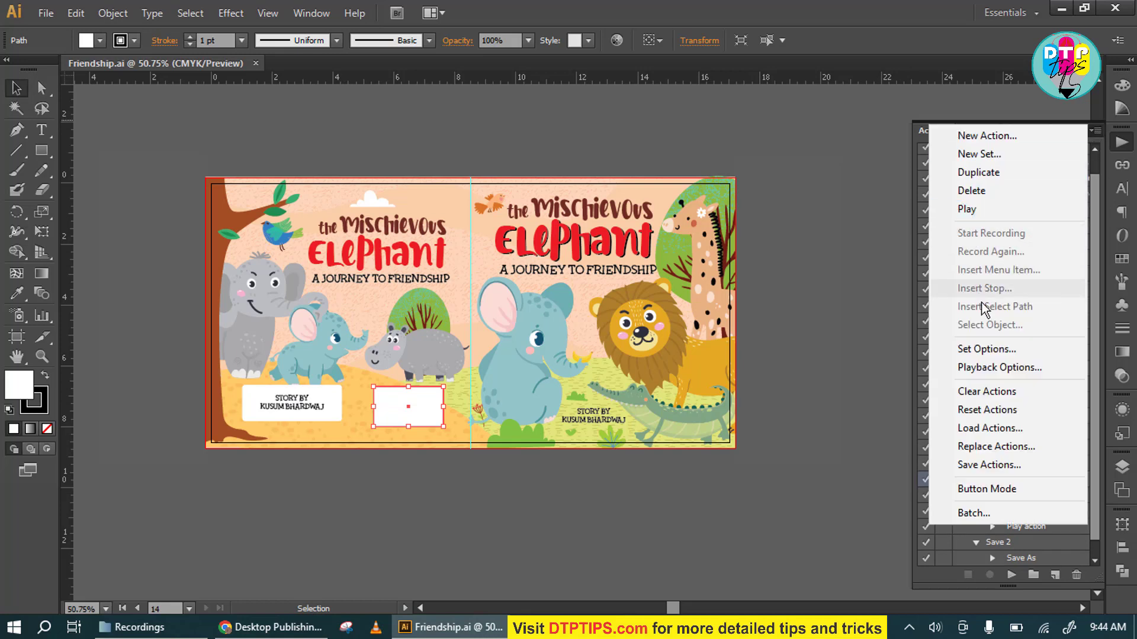
{"action": "left_click", "coordinate": [998, 372]}
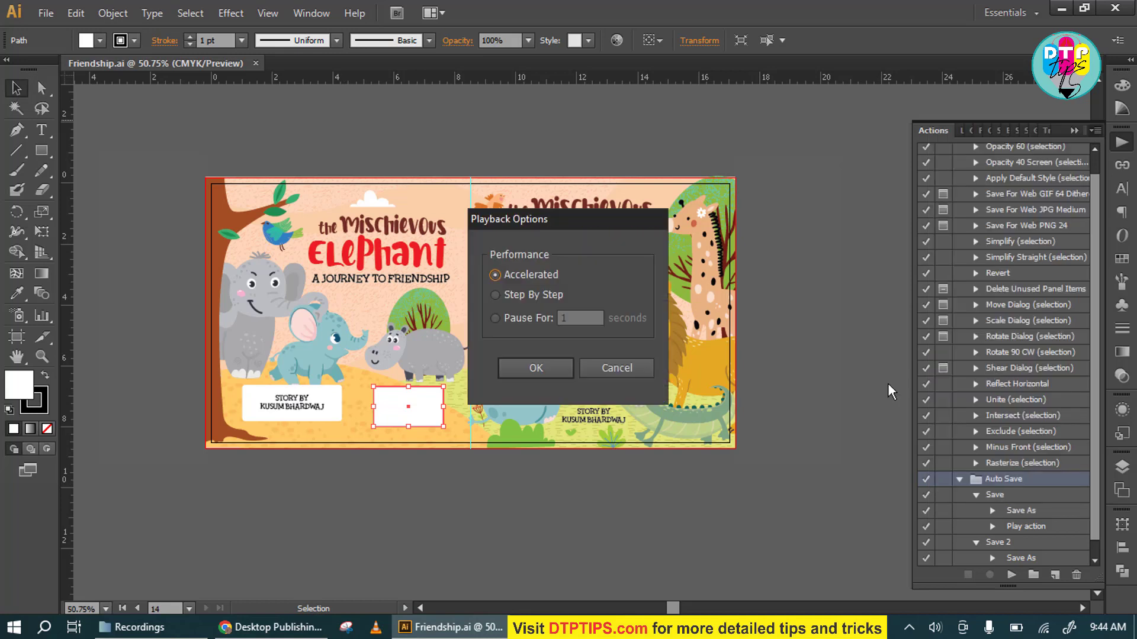
{"action": "left_click", "coordinate": [494, 318]}
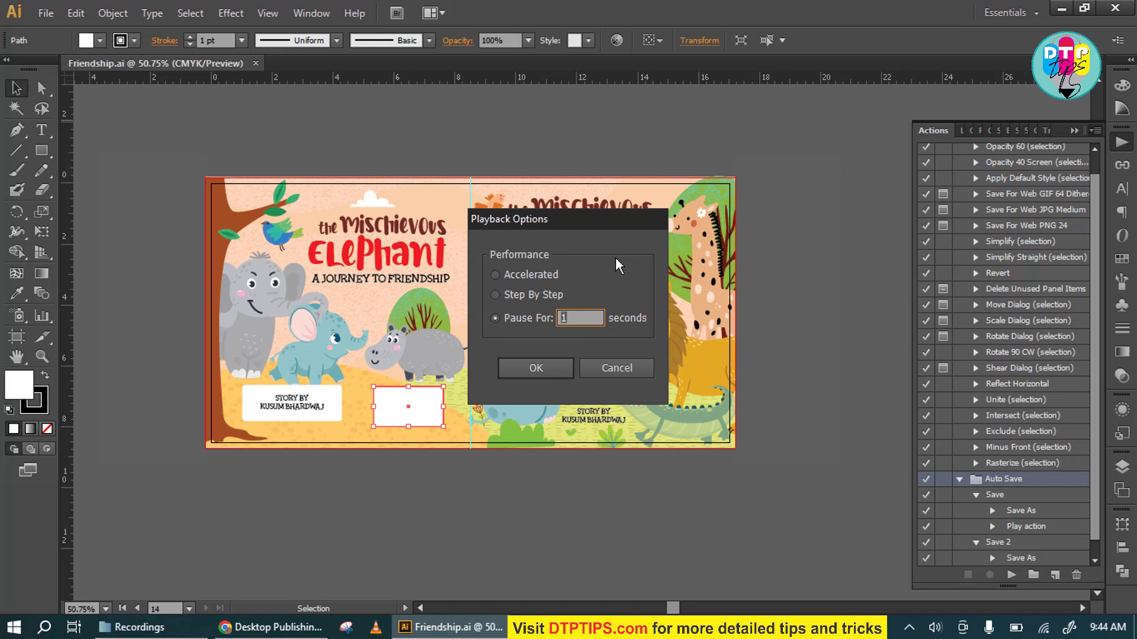
{"action": "type", "text": "180"}
{"action": "left_click_drag", "start_coordinate": [594, 318], "coordinate": [425, 350]}
{"action": "type", "text": "400"}
{"action": "left_click", "coordinate": [540, 375]}
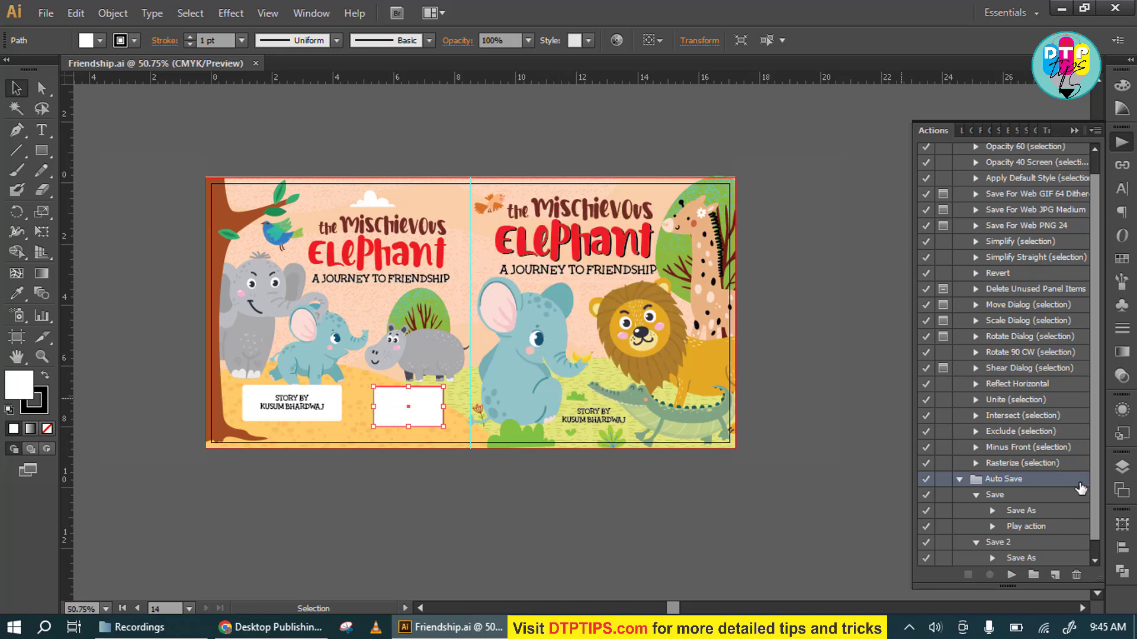
- Check the pause setting in the playback options and close them without changes
{"action": "left_click", "coordinate": [1095, 132]}
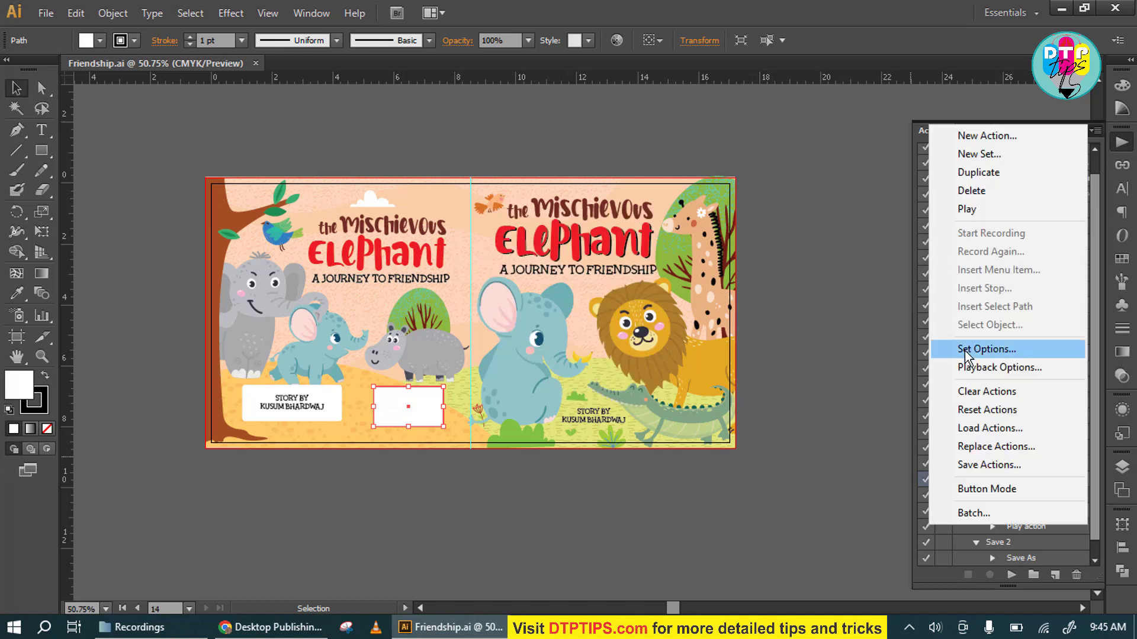
{"action": "left_click", "coordinate": [1007, 374]}
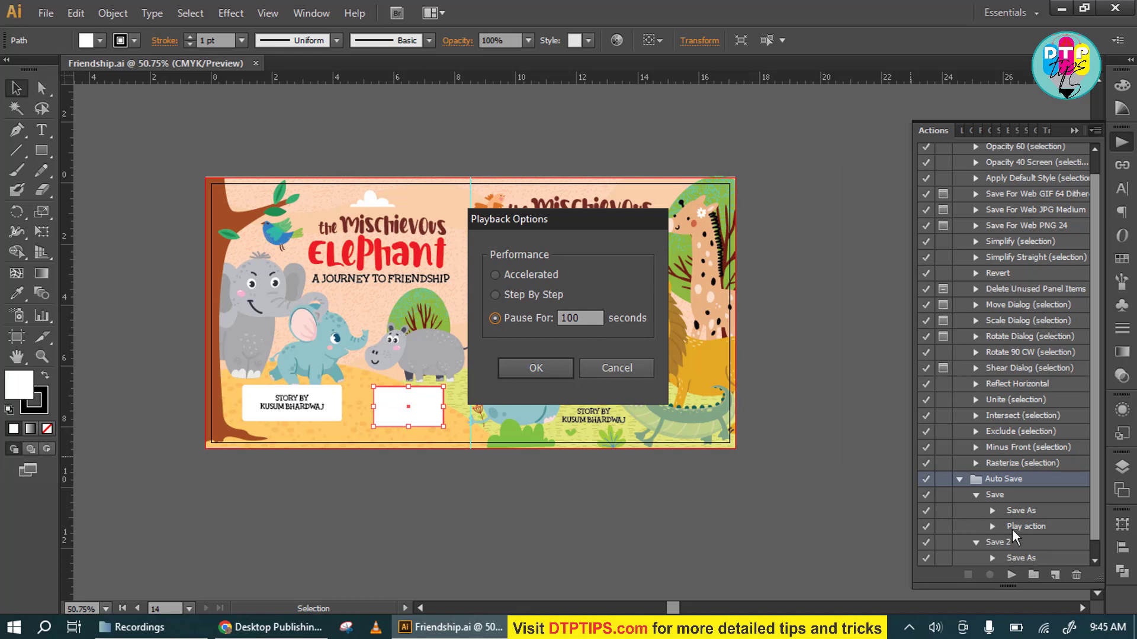
{"action": "left_click", "coordinate": [614, 370]}
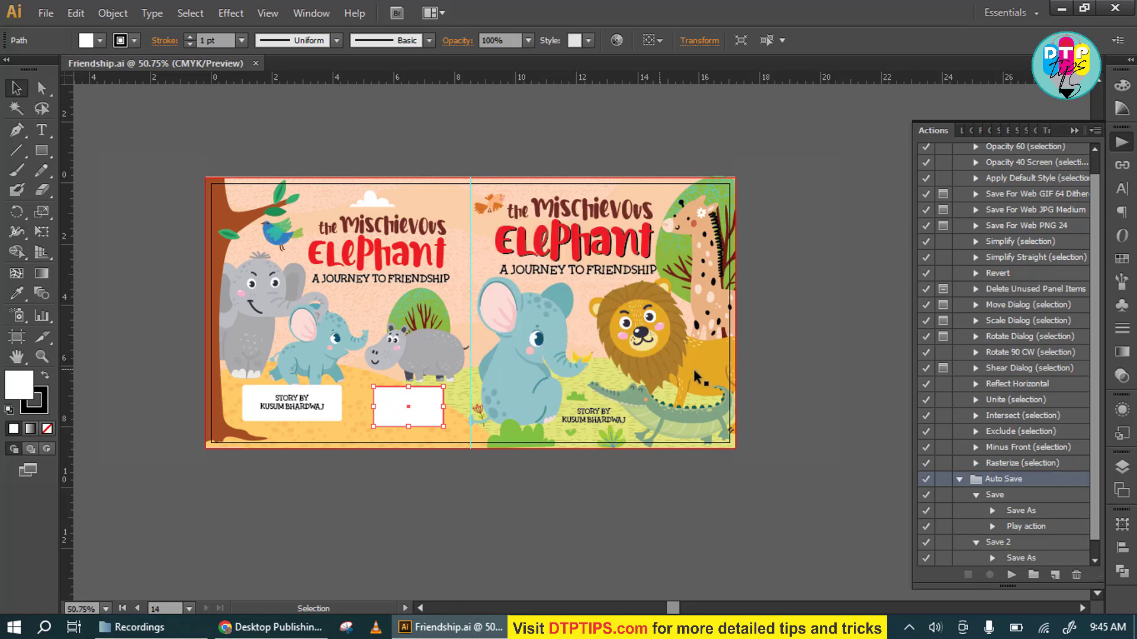
- Shorten the playback pause between action steps to 10 seconds
{"action": "left_click", "coordinate": [1096, 130]}
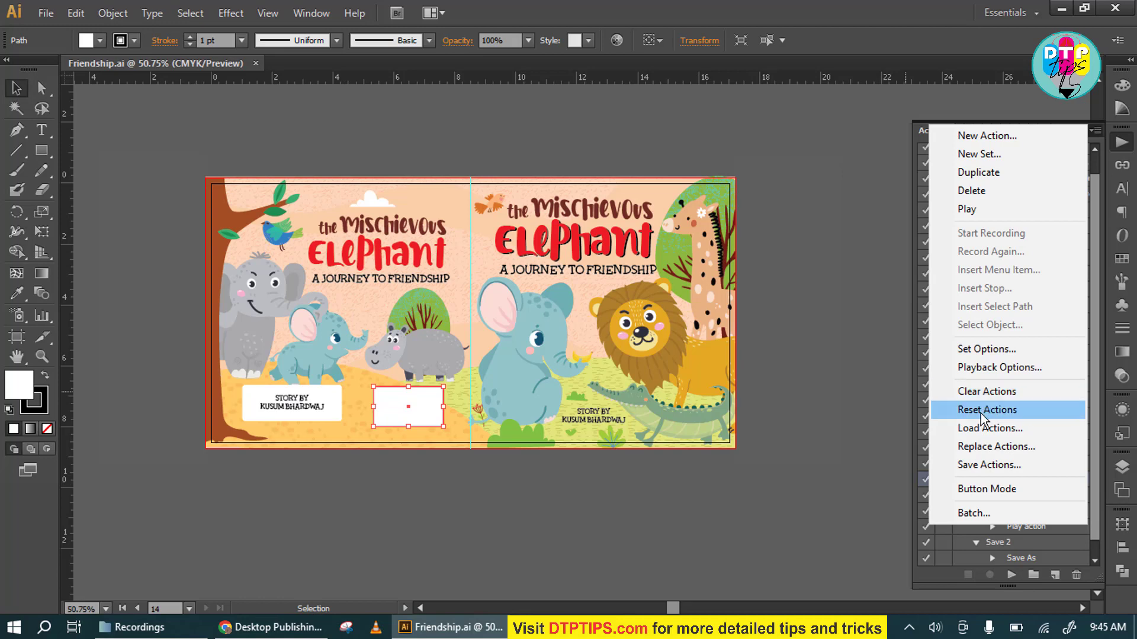
{"action": "left_click", "coordinate": [988, 367]}
{"action": "left_click", "coordinate": [503, 318]}
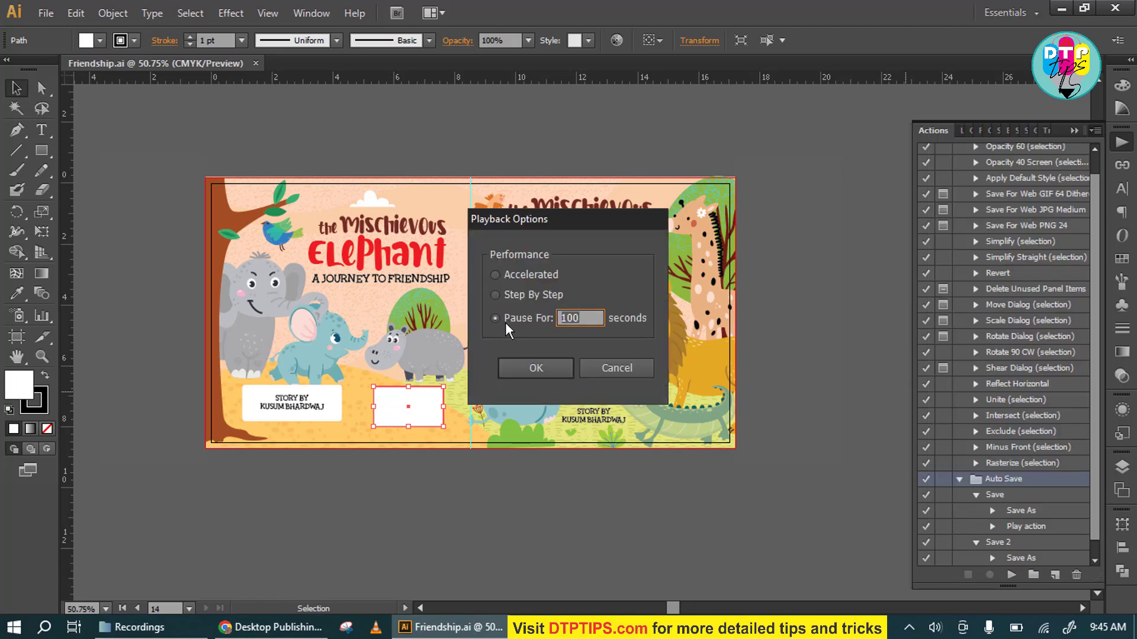
{"action": "type", "text": "10"}
{"action": "left_click", "coordinate": [536, 367]}
- Draw four small white rectangles on the pasteboard, two beside the artwork's left edge and two above it
{"action": "left_click", "coordinate": [772, 317]}
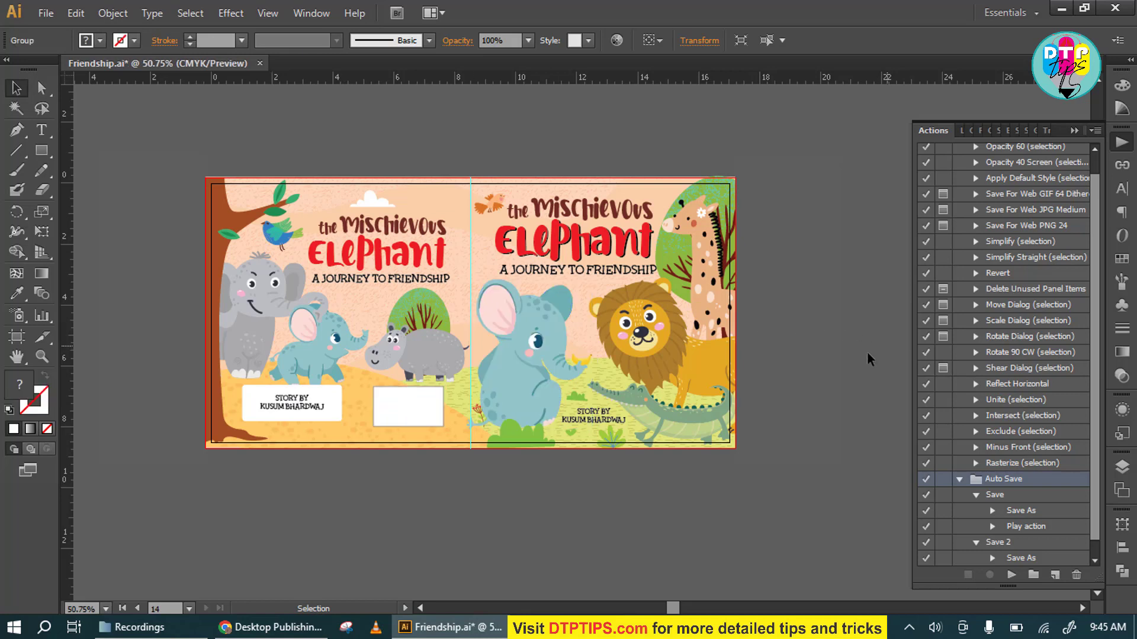
{"action": "left_click", "coordinate": [41, 151]}
{"action": "left_click_drag", "start_coordinate": [120, 208], "coordinate": [151, 239]}
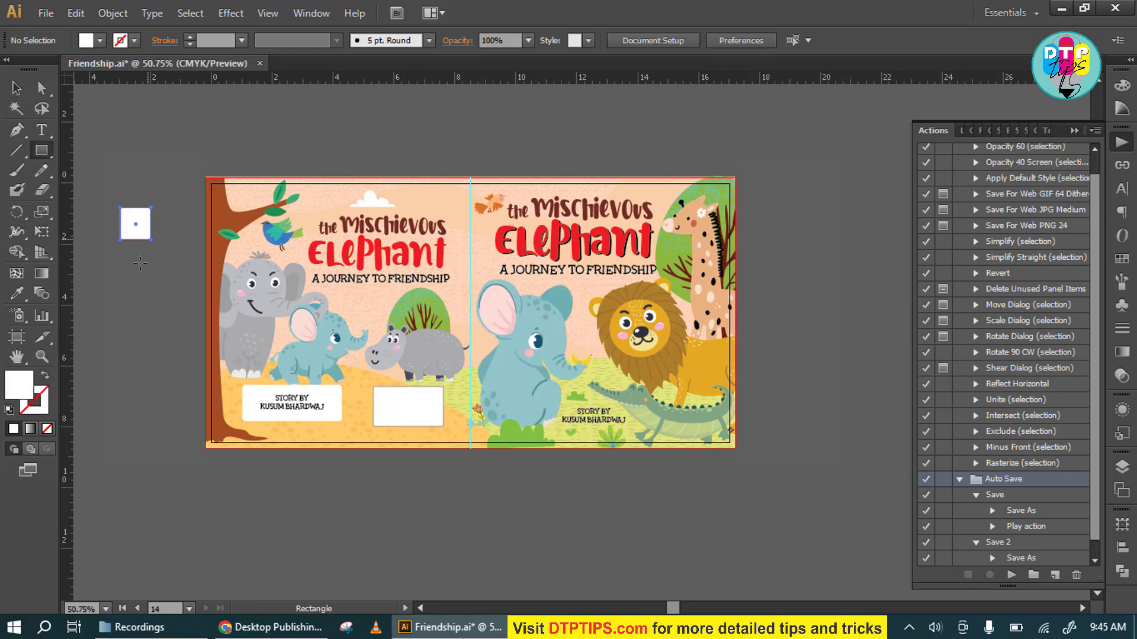
{"action": "left_click_drag", "start_coordinate": [146, 328], "coordinate": [176, 354]}
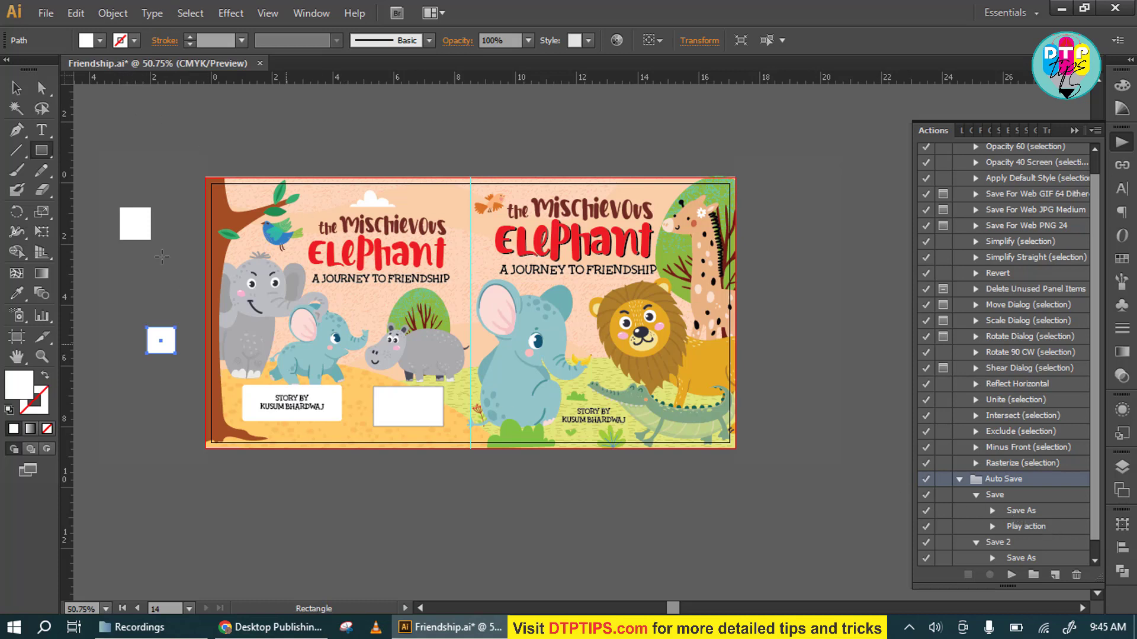
{"action": "left_click_drag", "start_coordinate": [258, 130], "coordinate": [279, 151]}
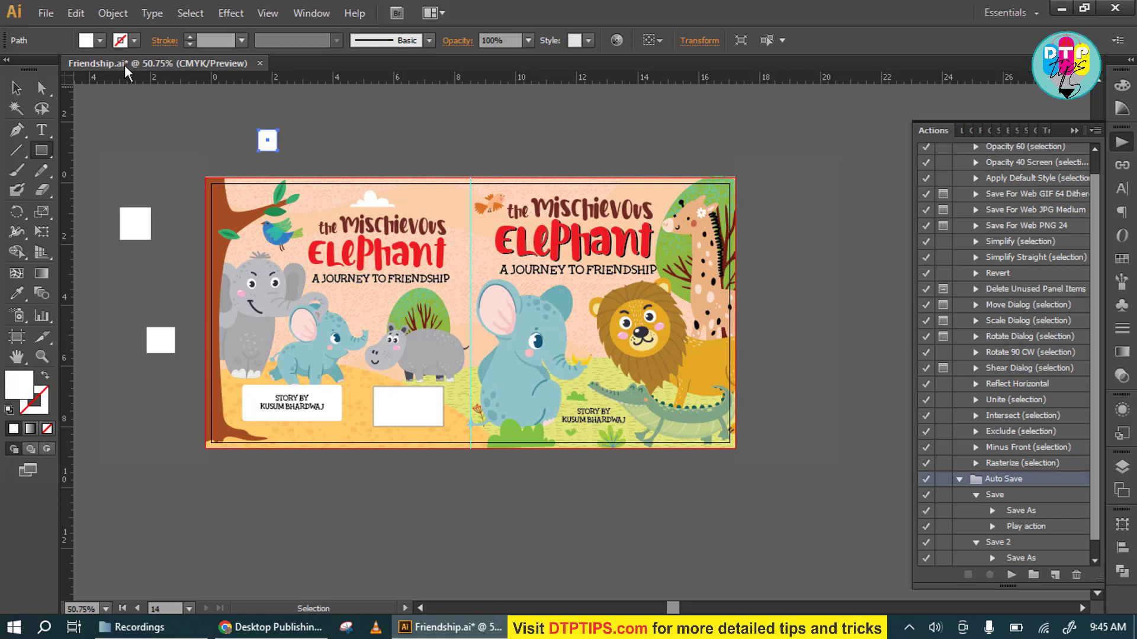
{"action": "left_click_drag", "start_coordinate": [357, 134], "coordinate": [389, 162]}
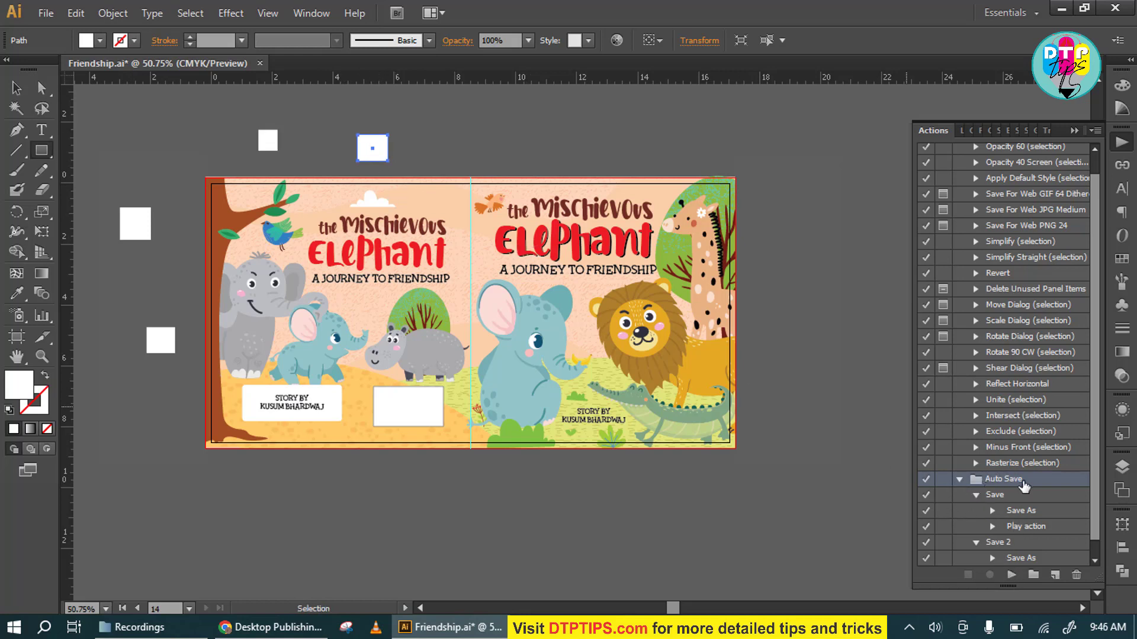
- Play the Auto Save set while drawing a pencil squiggle beyond the artwork's upper-left corner, accepting the font warning during the save
{"action": "left_click", "coordinate": [1008, 571]}
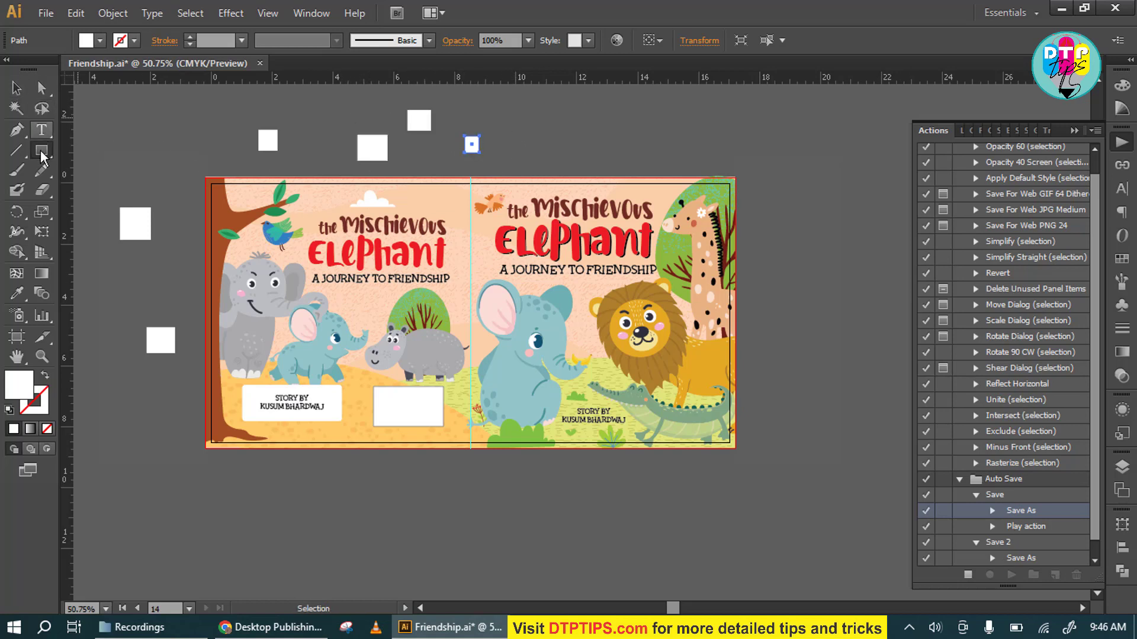
{"action": "left_click", "coordinate": [42, 170]}
{"action": "left_click_drag", "start_coordinate": [152, 123], "coordinate": [148, 184]}
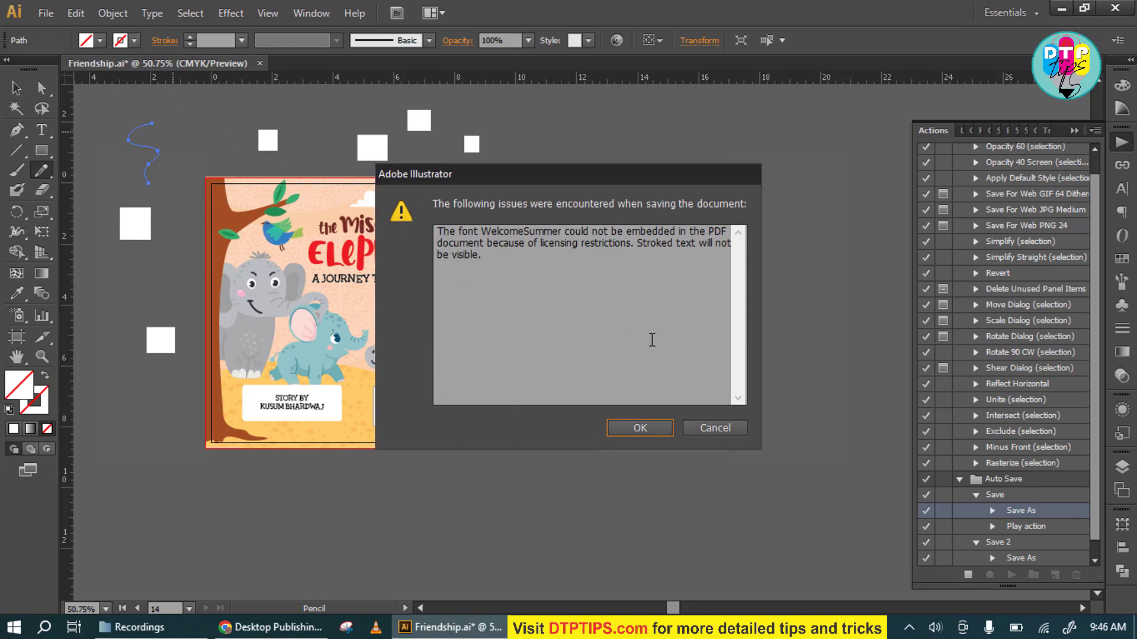
{"action": "left_click", "coordinate": [640, 428]}
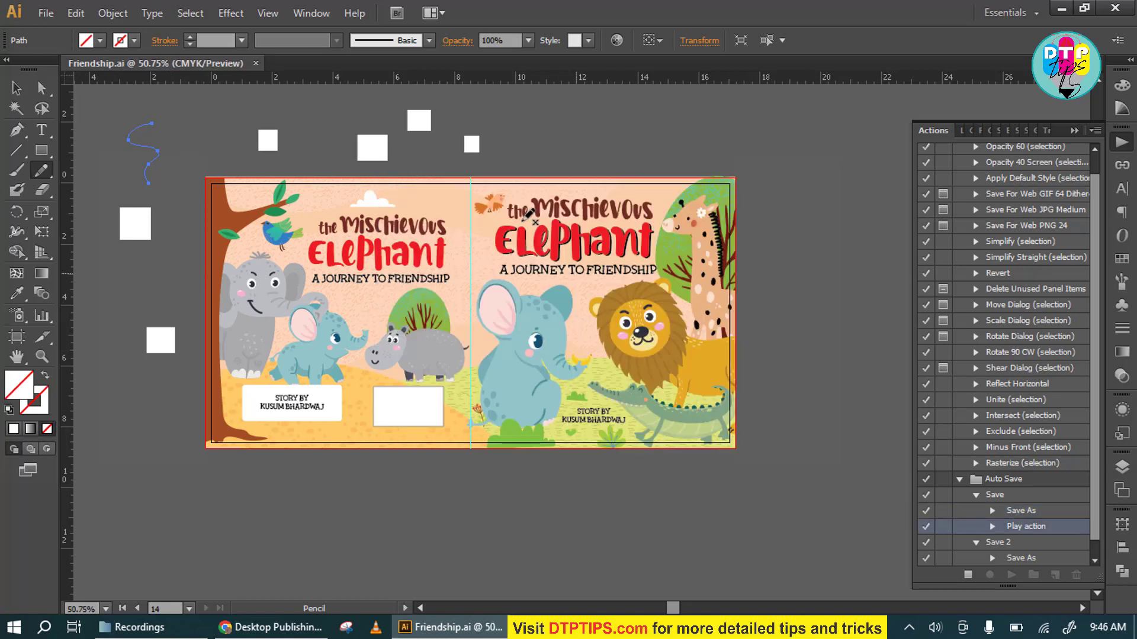
- Keep sketching pencil squiggles on the pasteboard during playback, deleting the selected one and adding one near the artwork's lower-right corner
{"action": "left_click_drag", "start_coordinate": [170, 132], "coordinate": [172, 183]}
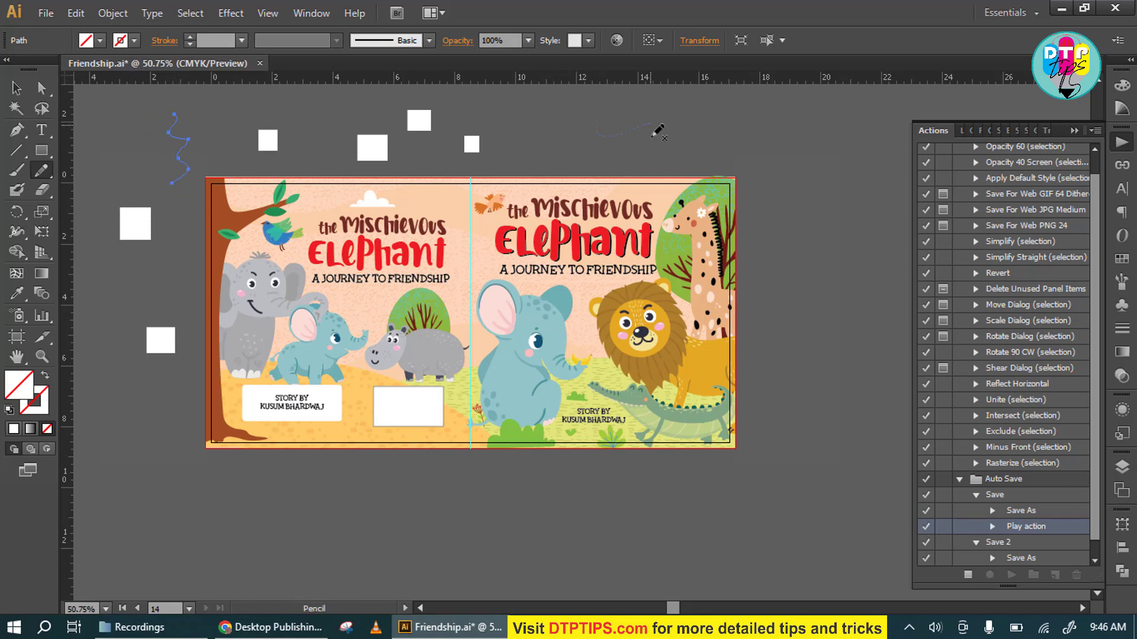
{"action": "key", "text": "Delete"}
{"action": "left_click_drag", "start_coordinate": [812, 407], "coordinate": [801, 482]}
{"action": "left_click", "coordinate": [997, 557]}
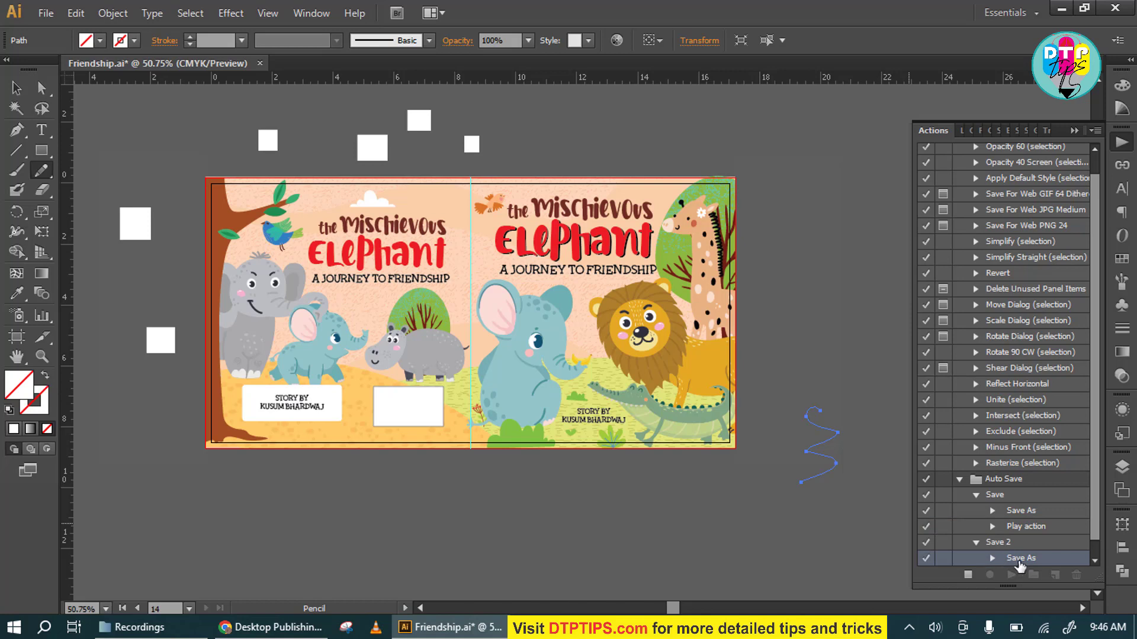
- Draw pencil squiggles on the pasteboard above and below the artwork, plus a tiny mark near its lower-right corner, during action playback
{"action": "mouse_move", "coordinate": [533, 121]}
{"action": "left_mouse_down"}
{"action": "mouse_move", "coordinate": [569, 144]}
{"action": "mouse_move", "coordinate": [648, 158]}
{"action": "left_mouse_up"}
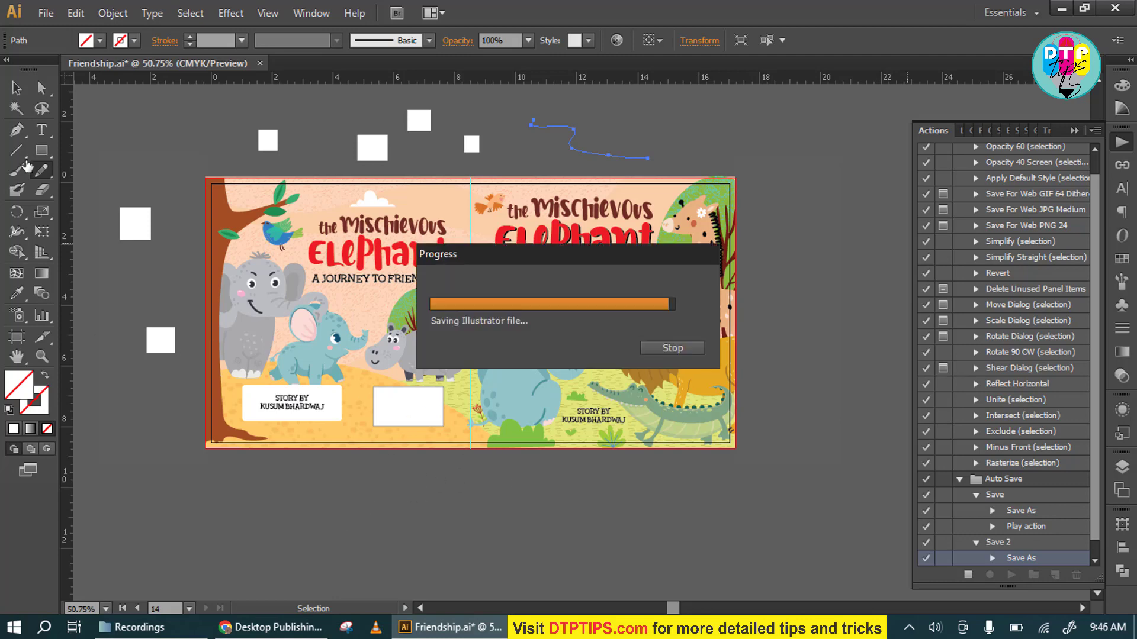
{"action": "left_click", "coordinate": [715, 427]}
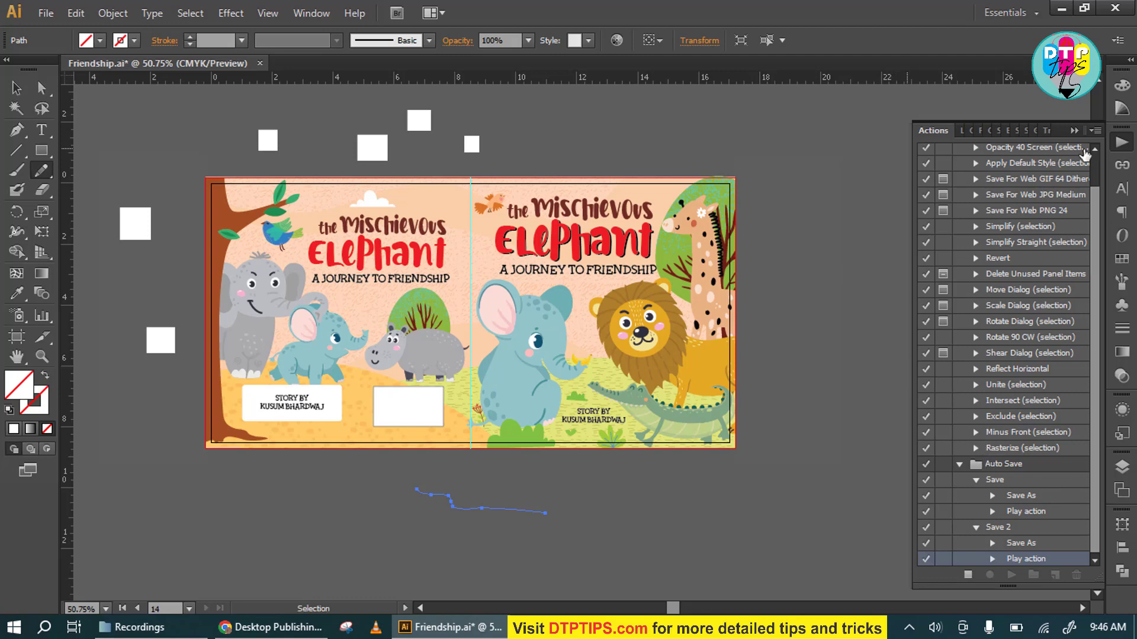
{"action": "left_click", "coordinate": [1096, 132]}
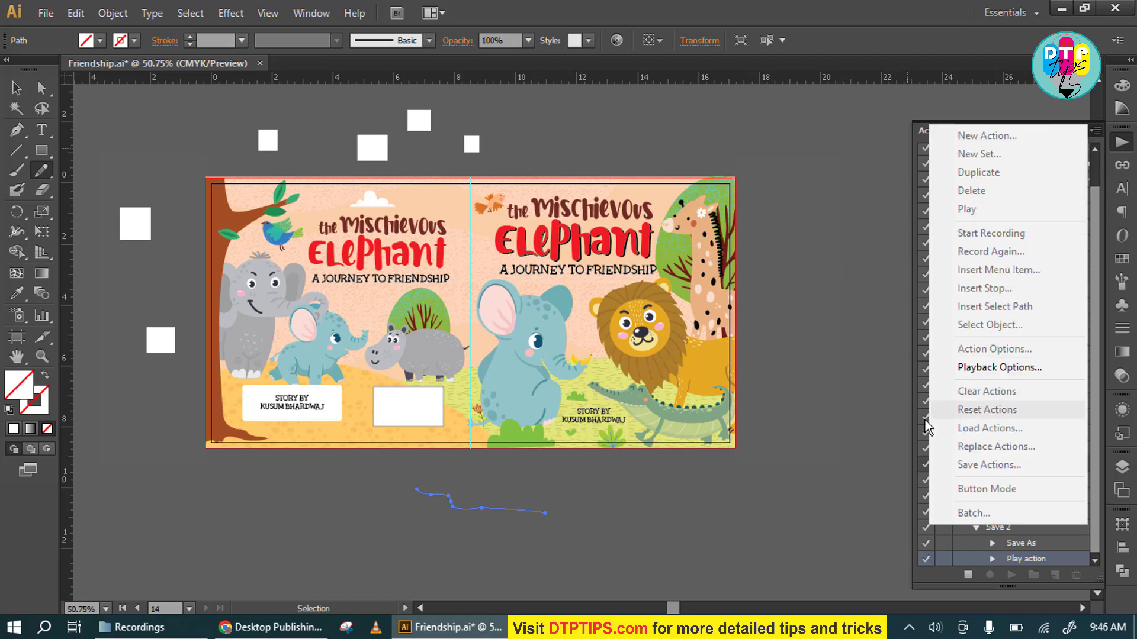
{"action": "left_click", "coordinate": [832, 447]}
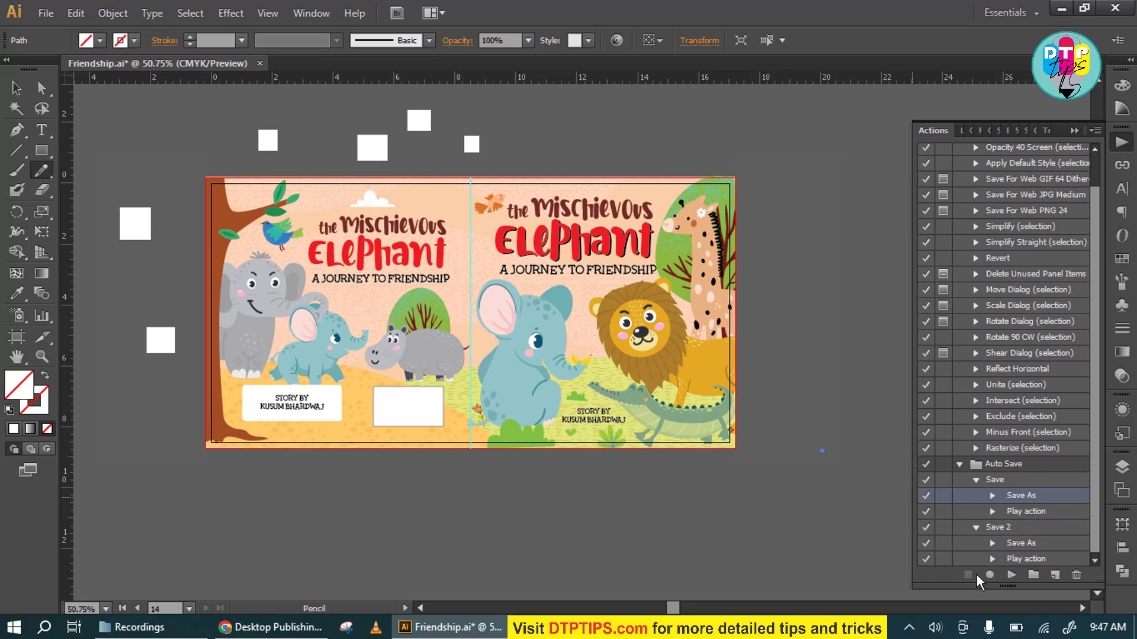
- Set the playback pause between action steps to 100 seconds
{"action": "left_click", "coordinate": [1095, 130]}
{"action": "left_click", "coordinate": [1005, 375]}
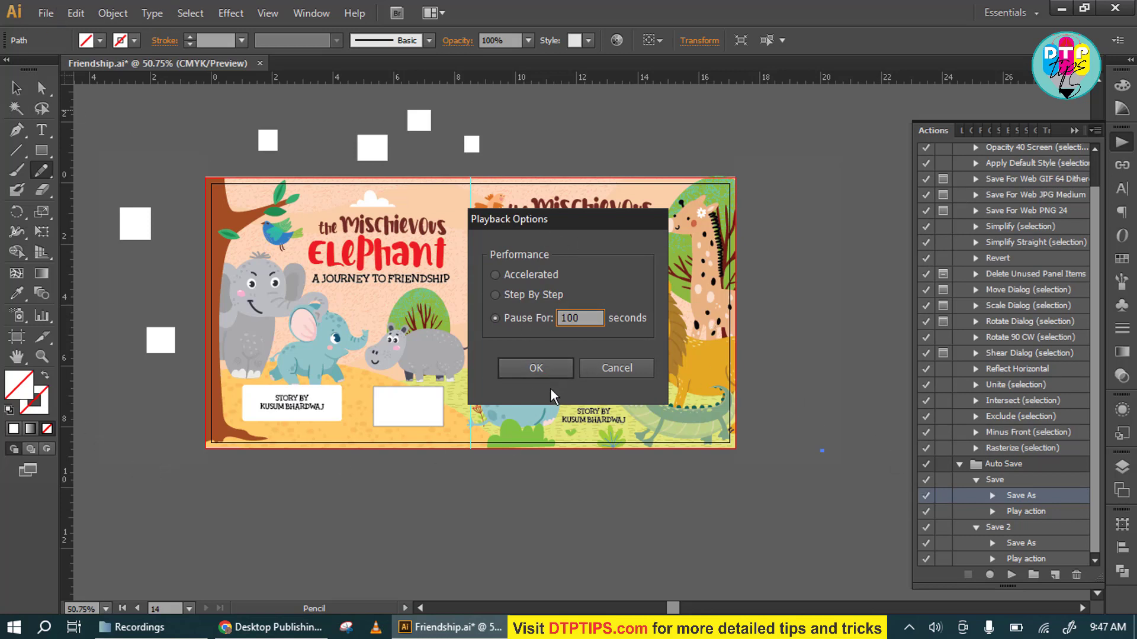
{"action": "left_click", "coordinate": [537, 370]}
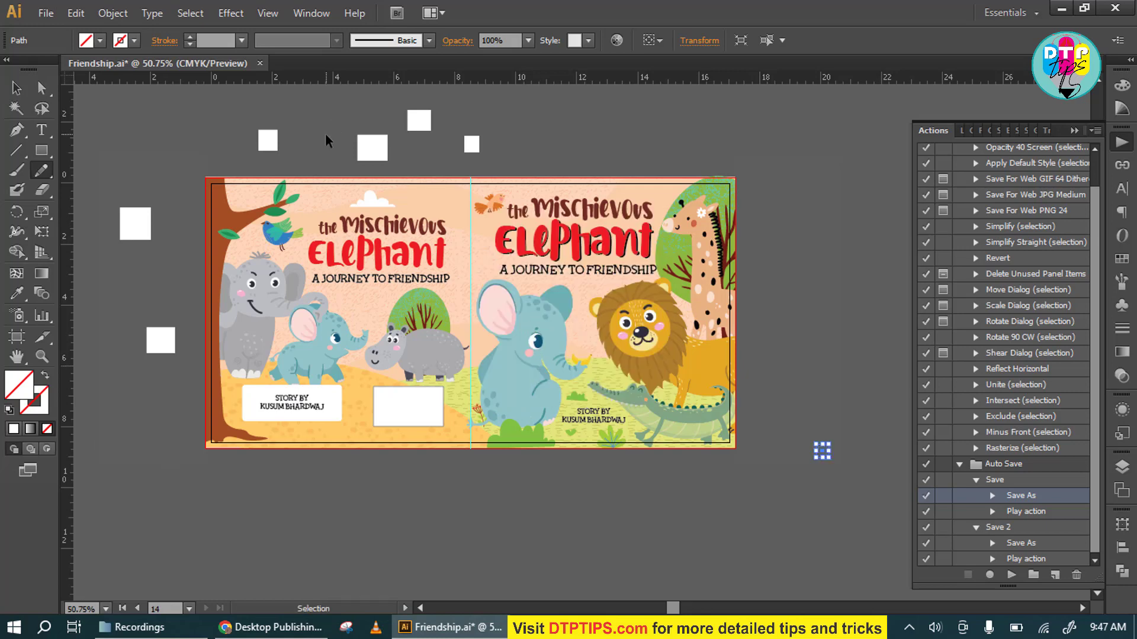
- Record small rectangles drawn on the empty pasteboard far to the upper left of the artboards into the Save action, following its Play action step
{"action": "key", "text": "ctrl+minus"}
{"action": "key", "text": "ctrl+minus"}
{"action": "key", "text": "ctrl+minus"}
{"action": "key", "text": "ctrl+minus"}
{"action": "key", "text": "ctrl+minus"}
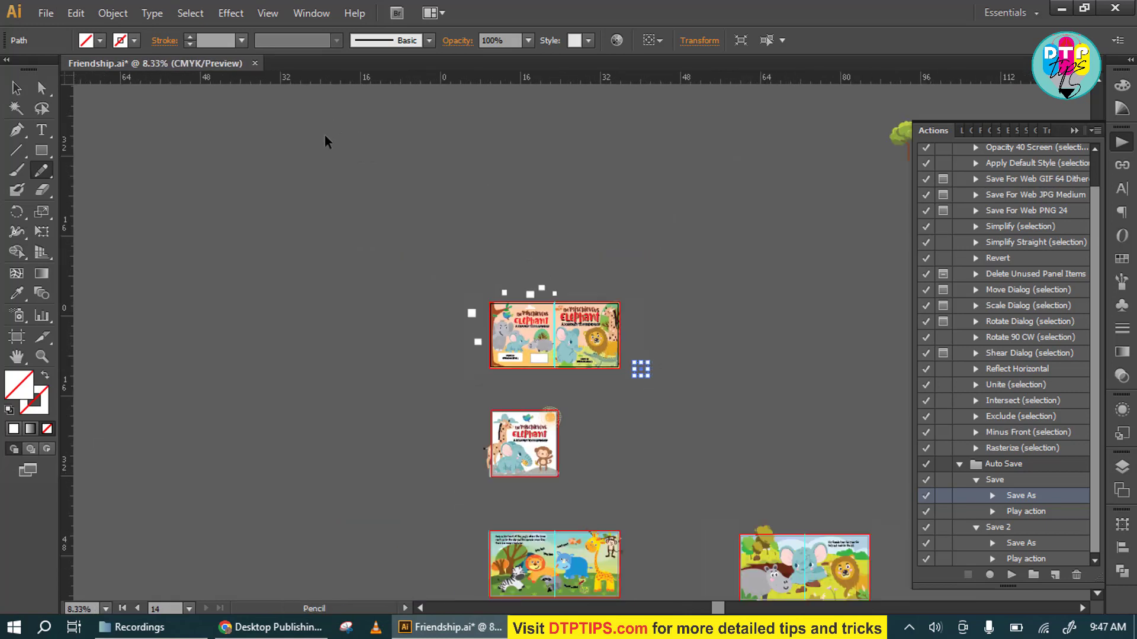
{"action": "left_click", "coordinate": [1018, 514]}
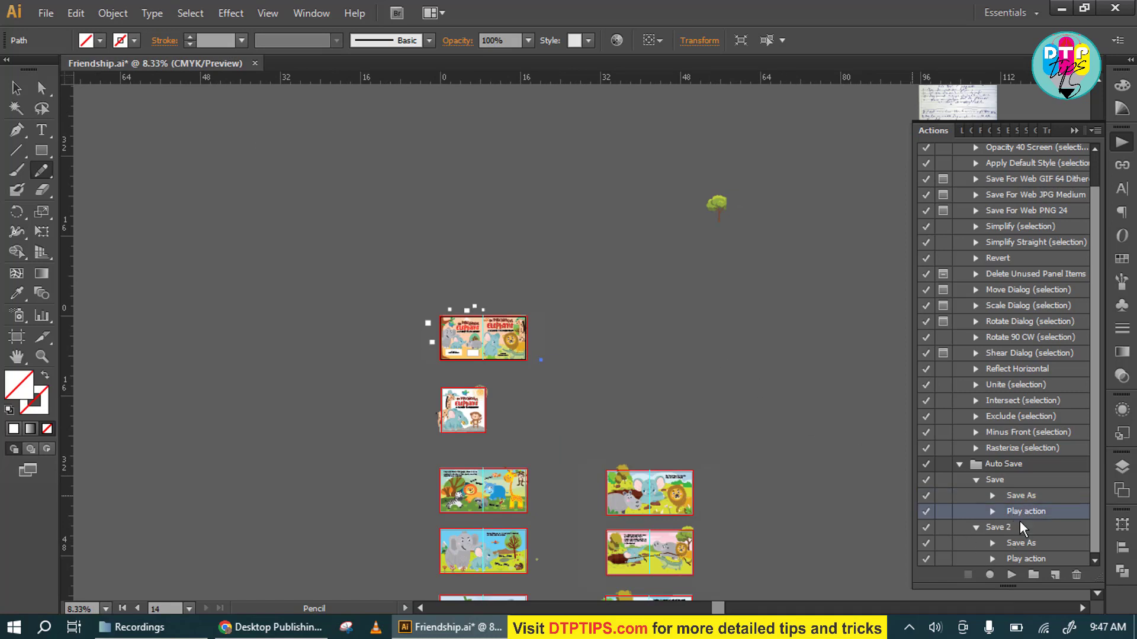
{"action": "left_click", "coordinate": [989, 577]}
{"action": "left_click", "coordinate": [41, 151]}
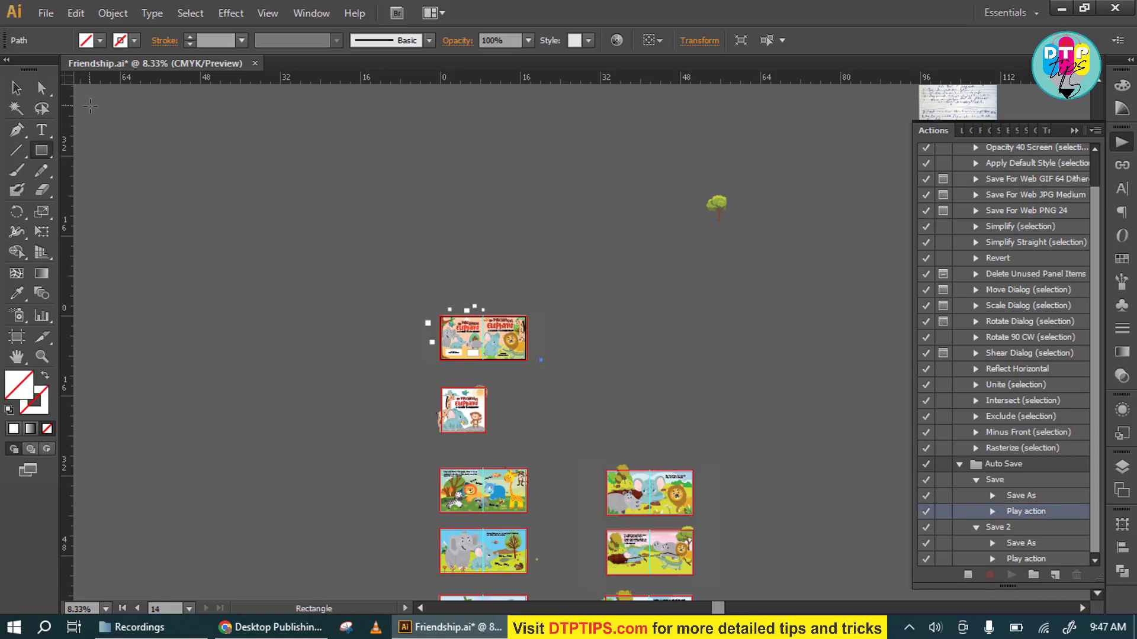
{"action": "left_click_drag", "start_coordinate": [90, 106], "coordinate": [106, 121]}
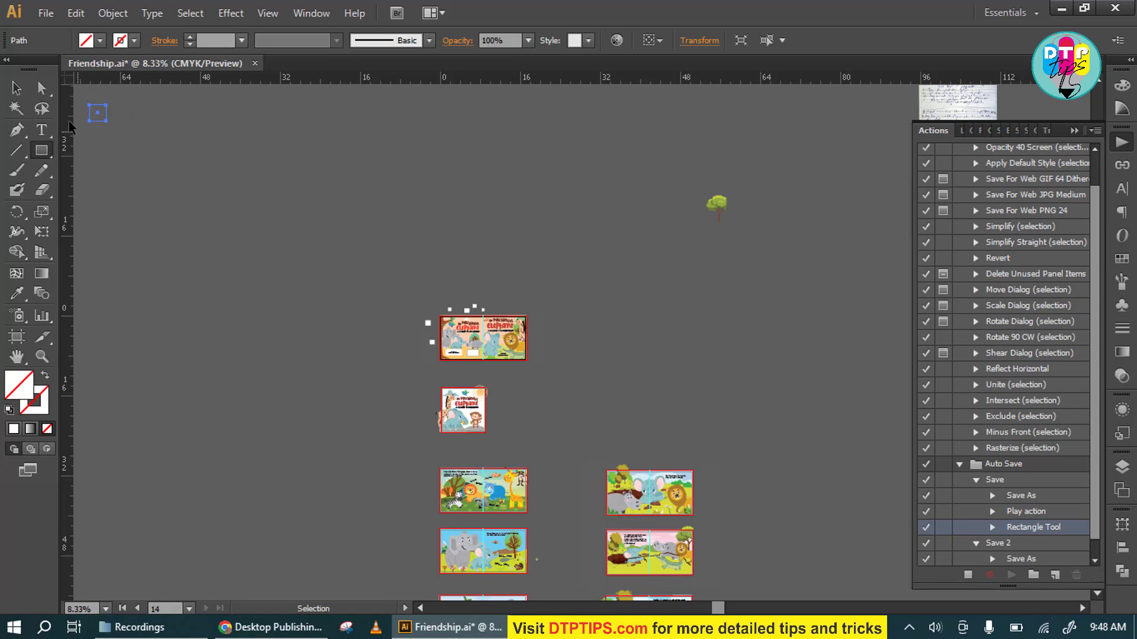
{"action": "left_click", "coordinate": [117, 102]}
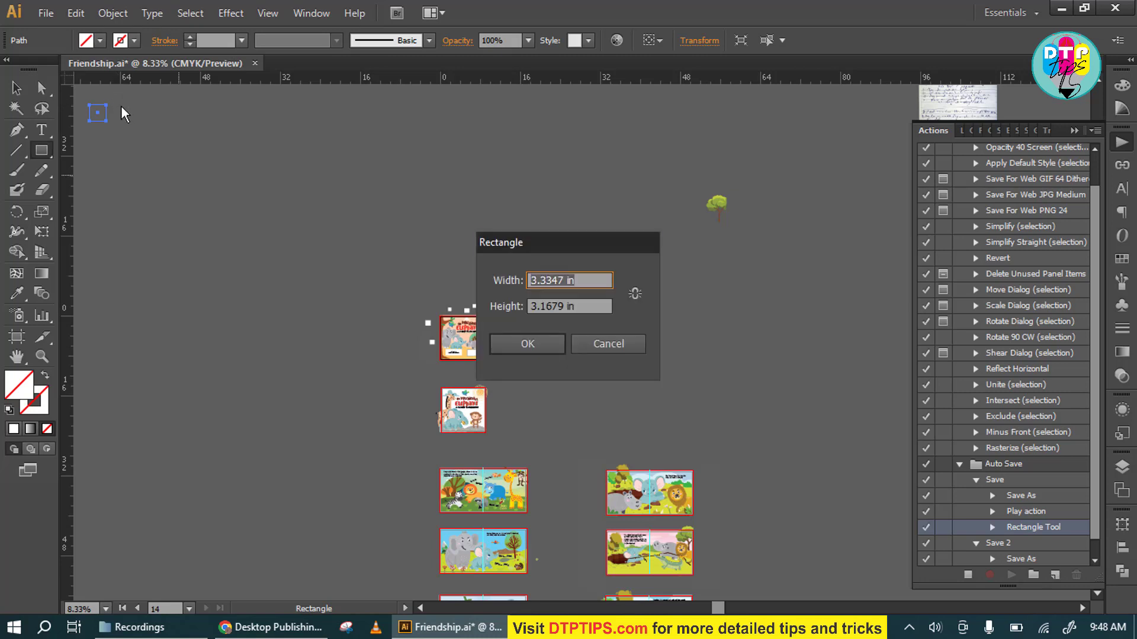
{"action": "key", "text": "Escape"}
{"action": "left_click_drag", "start_coordinate": [116, 103], "coordinate": [173, 123]}
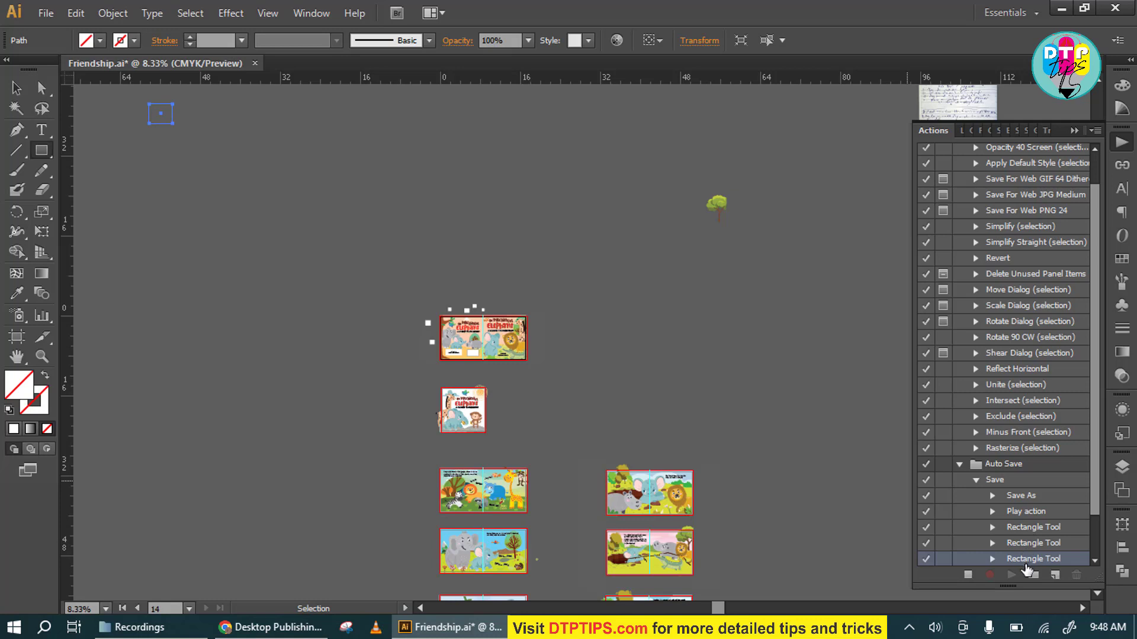
- Stop recording and delete the three Rectangle Tool steps from the Save action
{"action": "left_click_drag", "start_coordinate": [1097, 504], "coordinate": [1092, 555]}
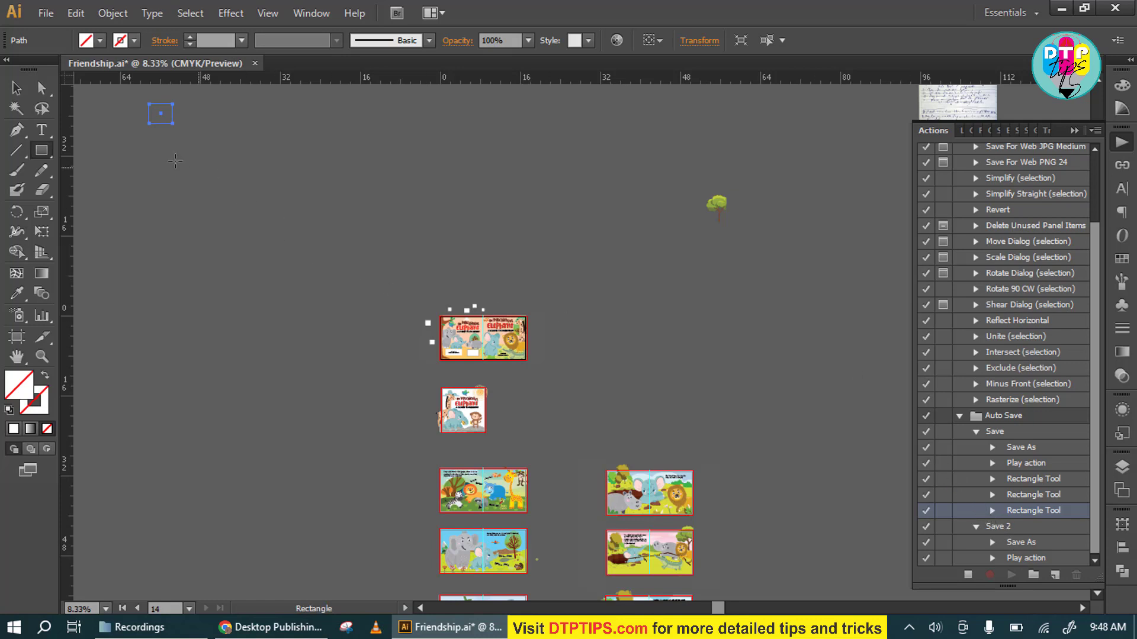
{"action": "left_click", "coordinate": [16, 88]}
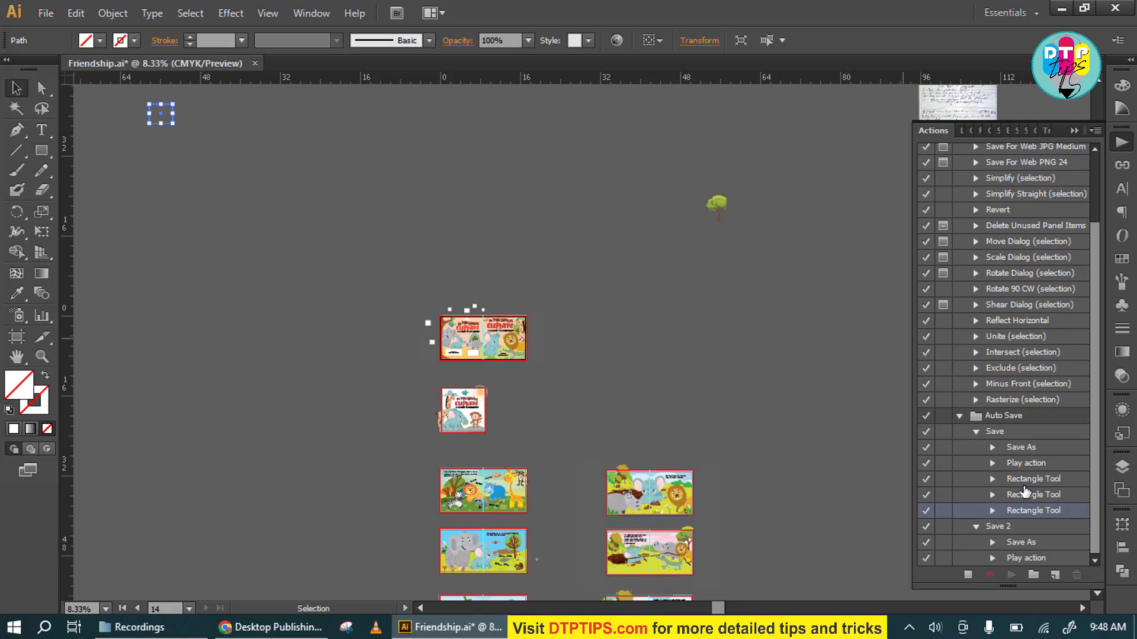
{"action": "left_click", "coordinate": [1045, 487], "text": "shift"}
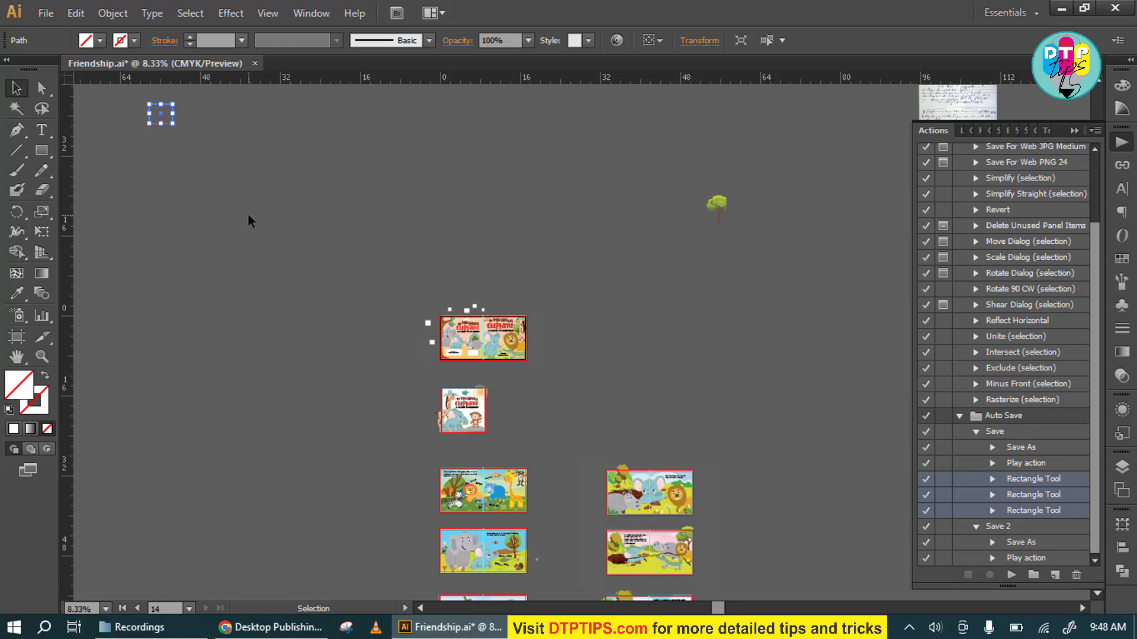
{"action": "left_click", "coordinate": [1075, 577]}
{"action": "left_click", "coordinate": [542, 336]}
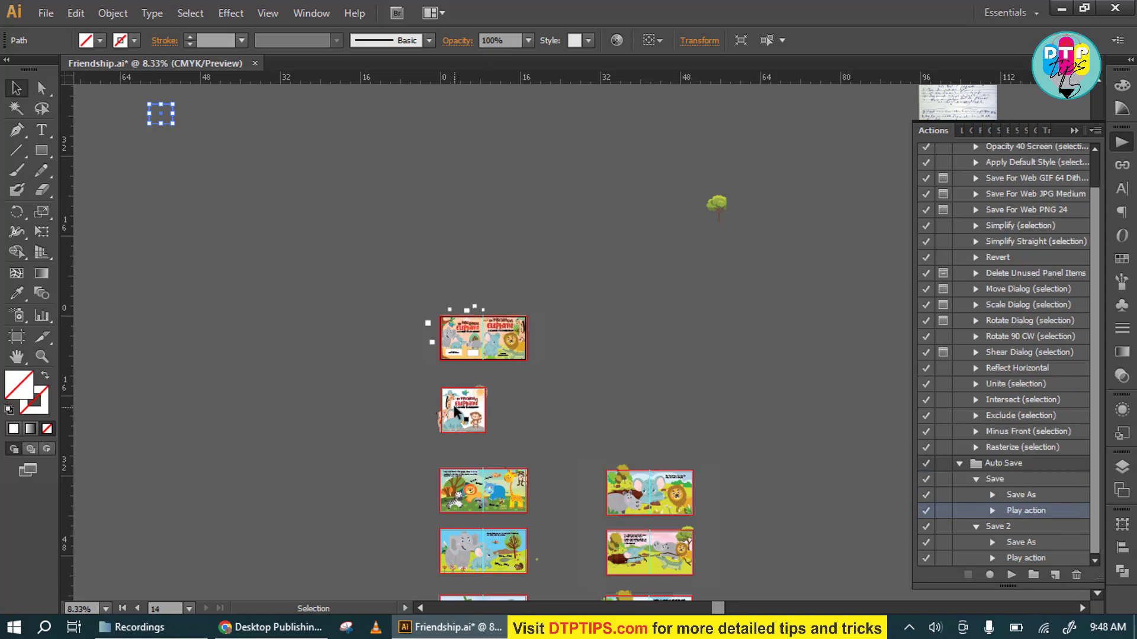
- Select the Auto Save action set
{"action": "left_click", "coordinate": [37, 354]}
{"action": "left_click_drag", "start_coordinate": [386, 298], "coordinate": [662, 463]}
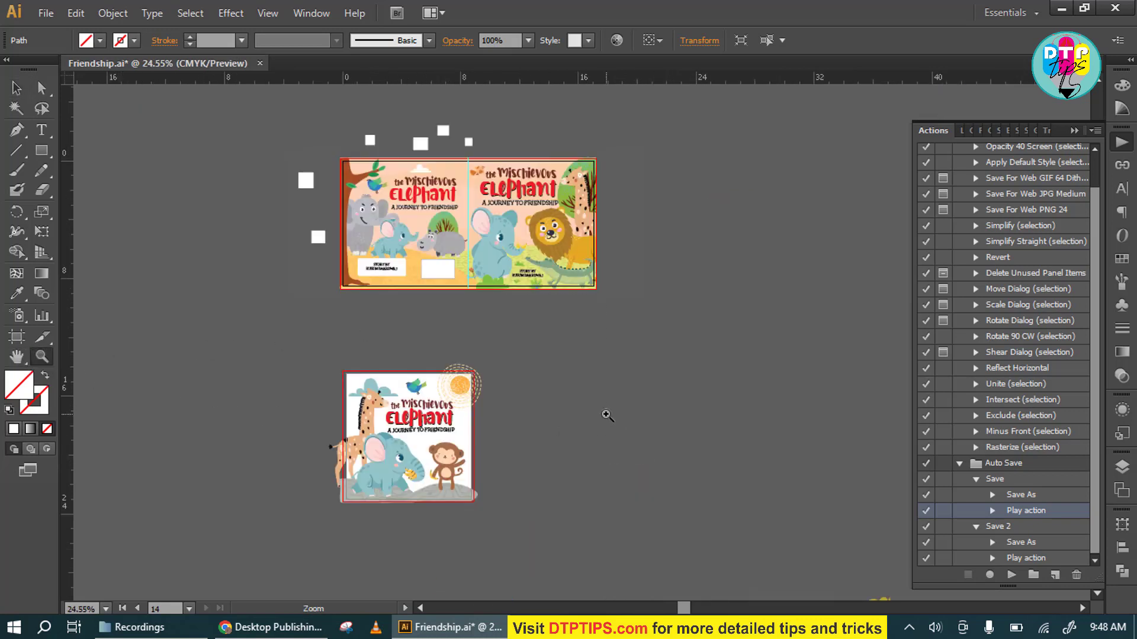
{"action": "left_click", "coordinate": [17, 356]}
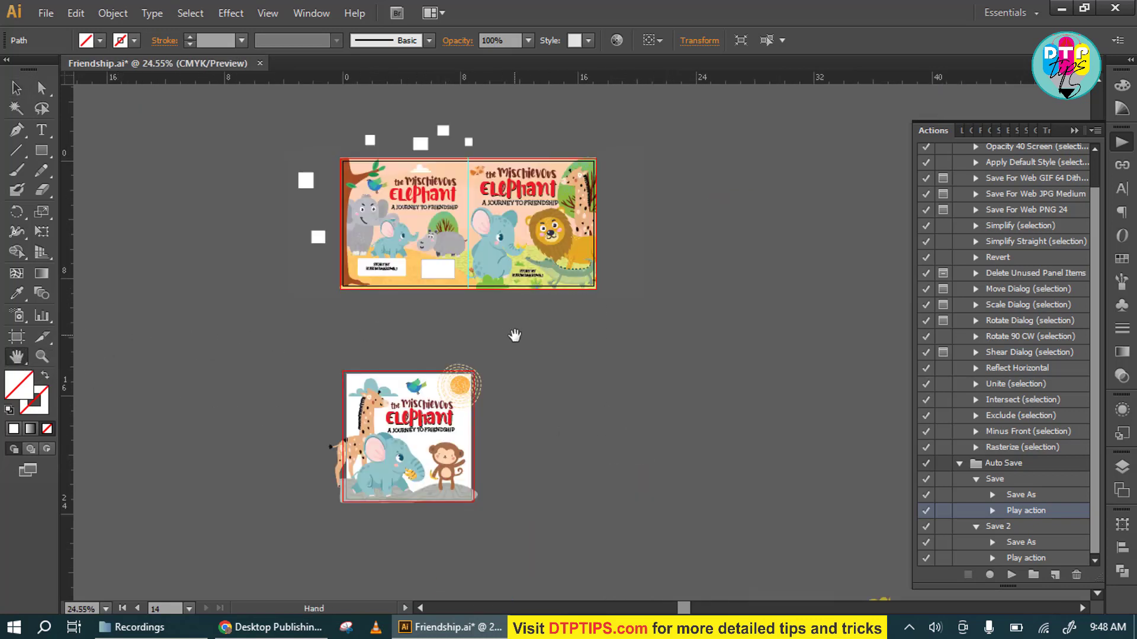
{"action": "left_click_drag", "start_coordinate": [515, 332], "coordinate": [448, 390]}
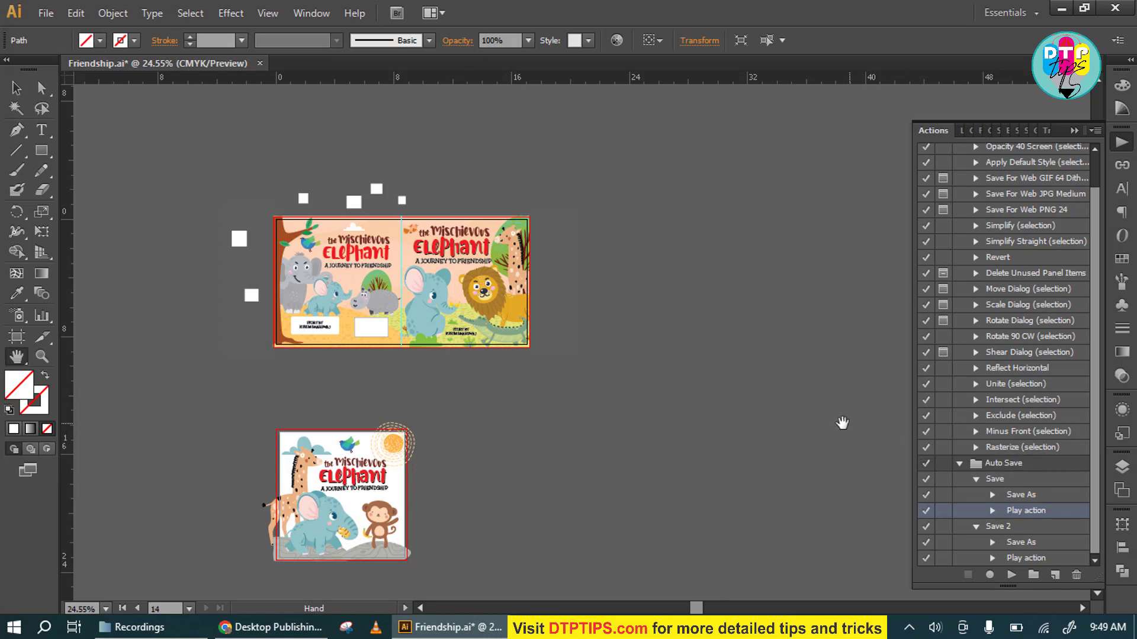
{"action": "left_click", "coordinate": [993, 465]}
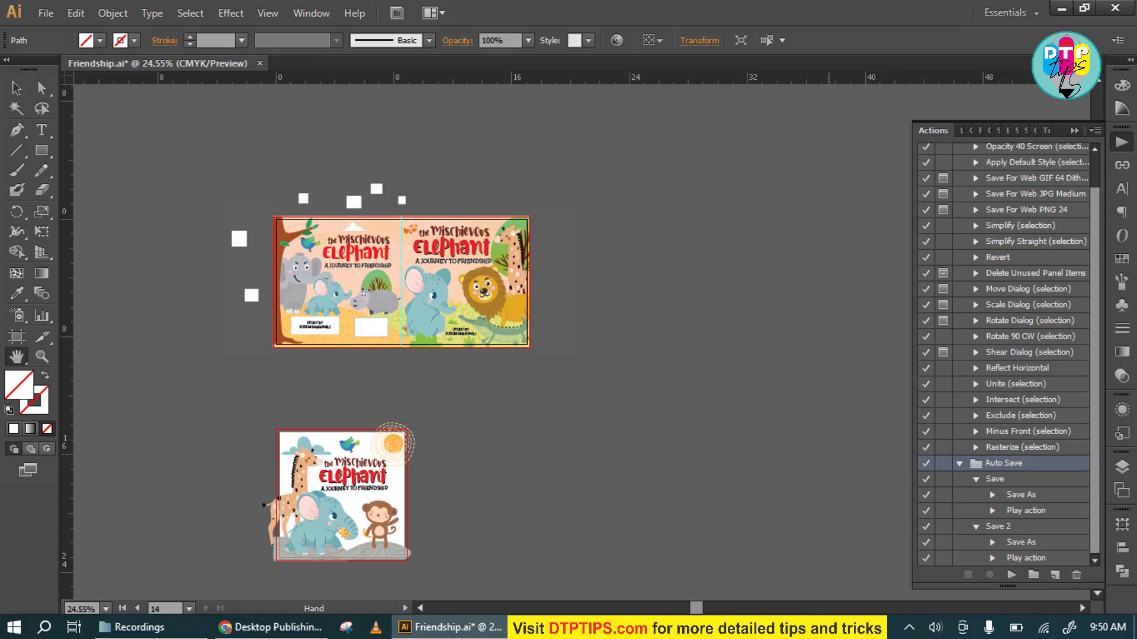
{"action": "mouse_move", "coordinate": [796, 551]}
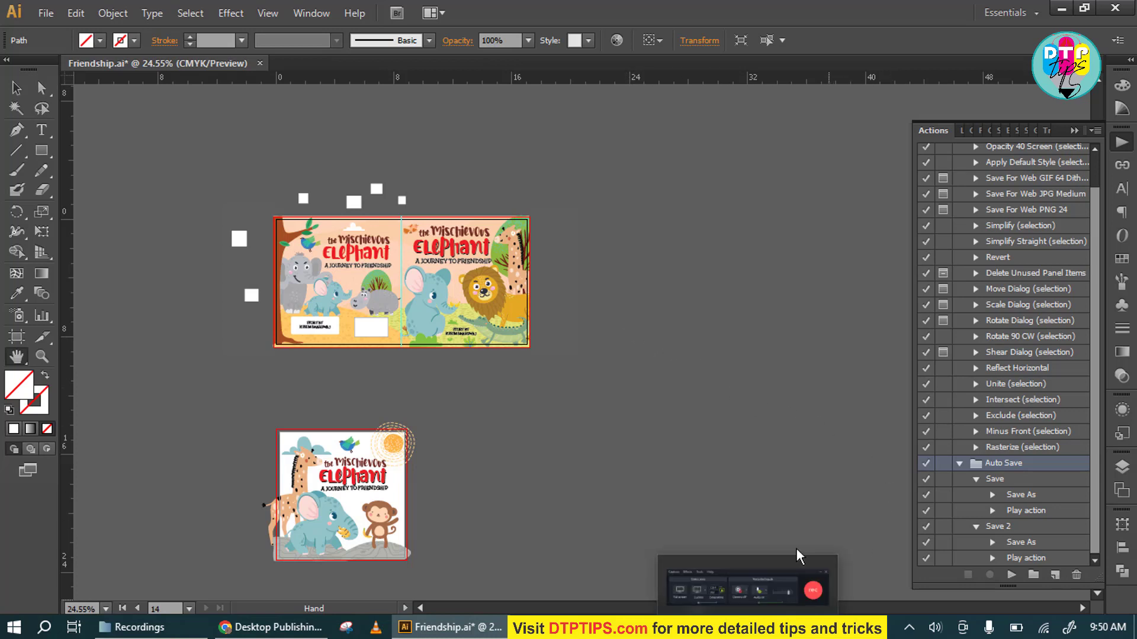